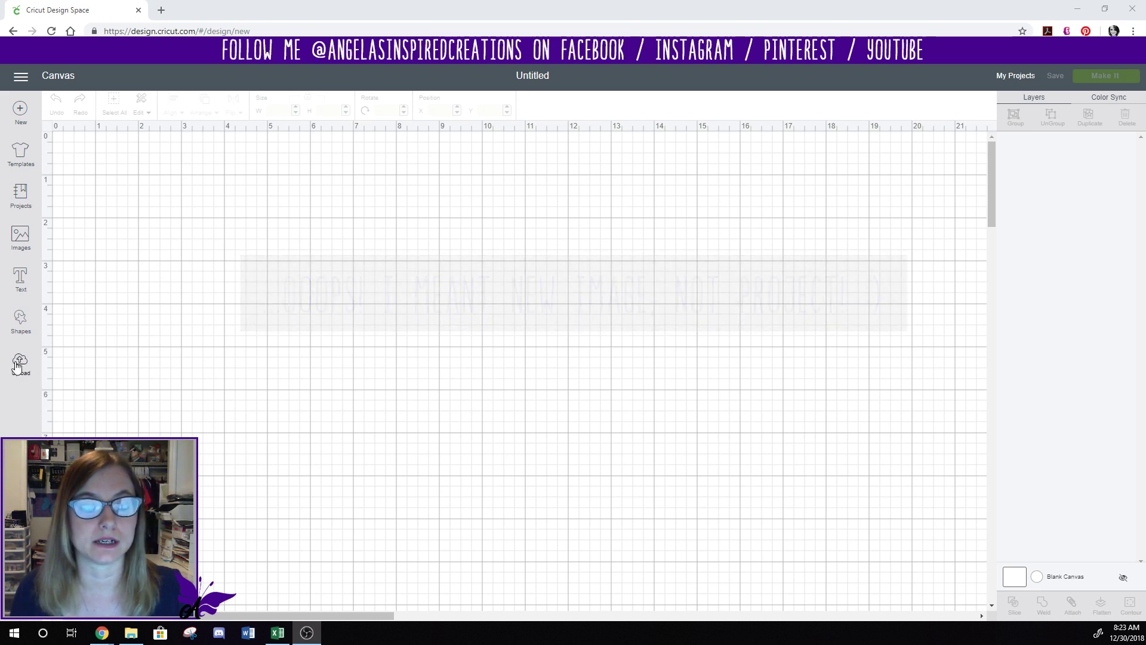
Upload the vector butterfly file animal-1297939 (1).svg from the Downloads folder as an image
click(20, 362)
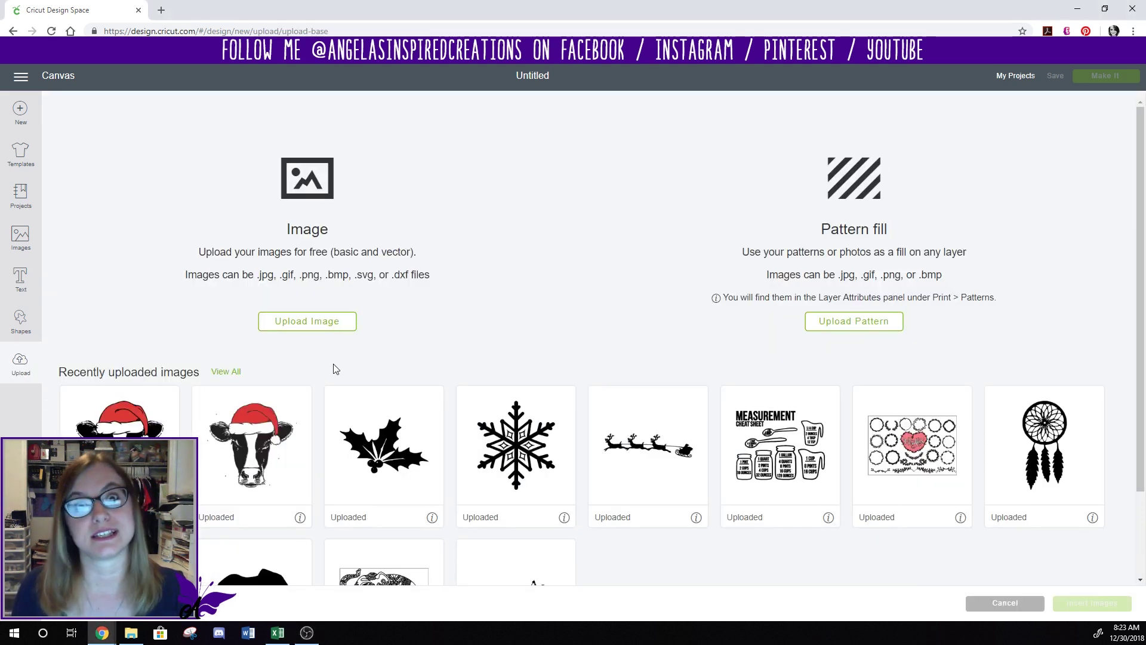
click(306, 323)
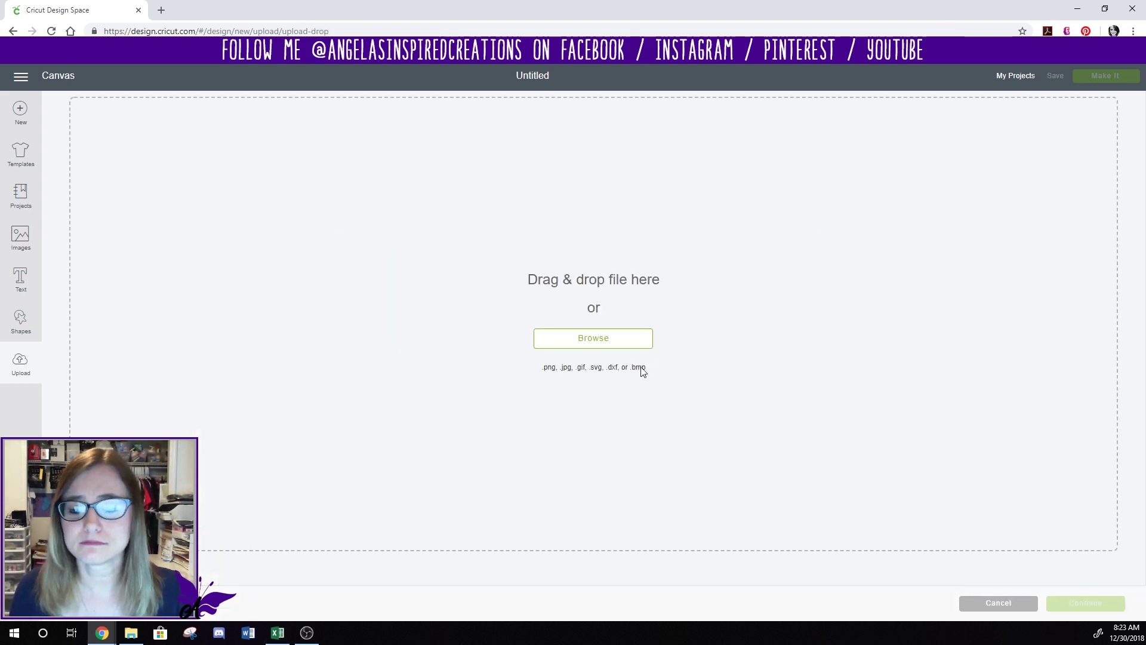
click(604, 347)
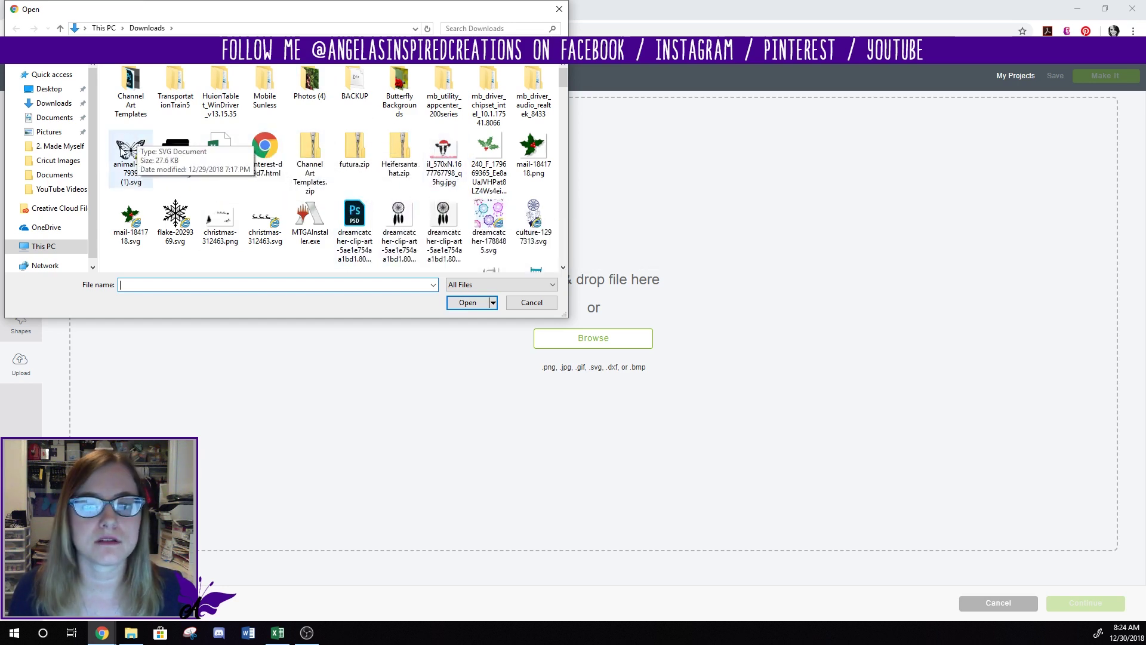
double_click(139, 143)
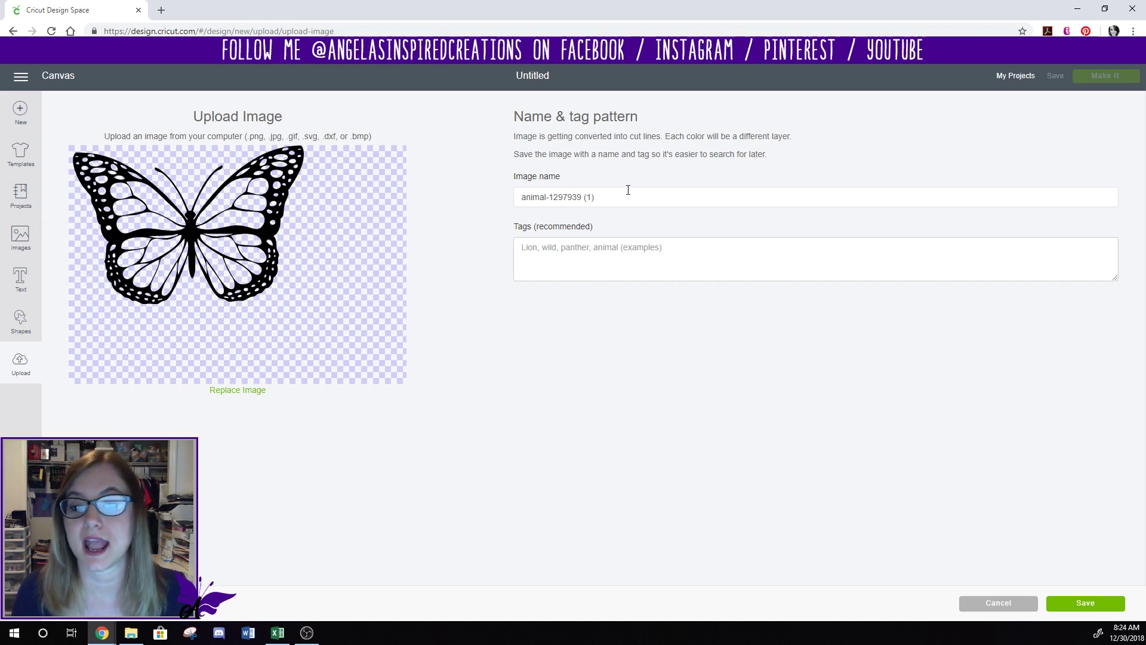
Name the uploaded image "butterfly" and save it to the uploaded images
drag(609, 203, 516, 197)
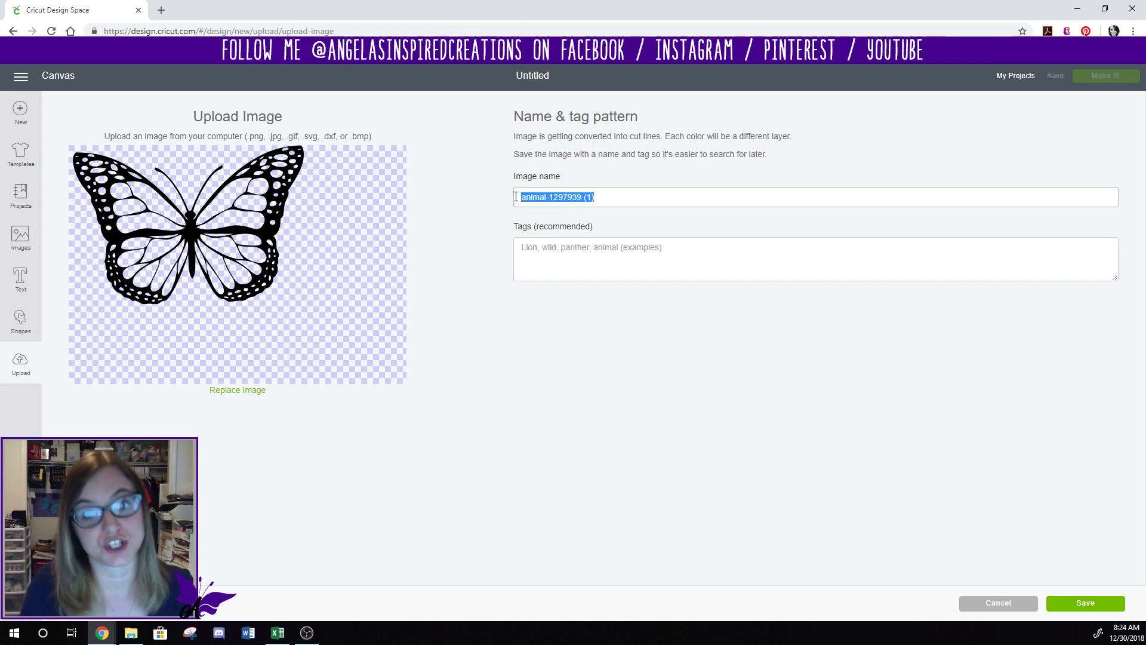
text(butterfly)
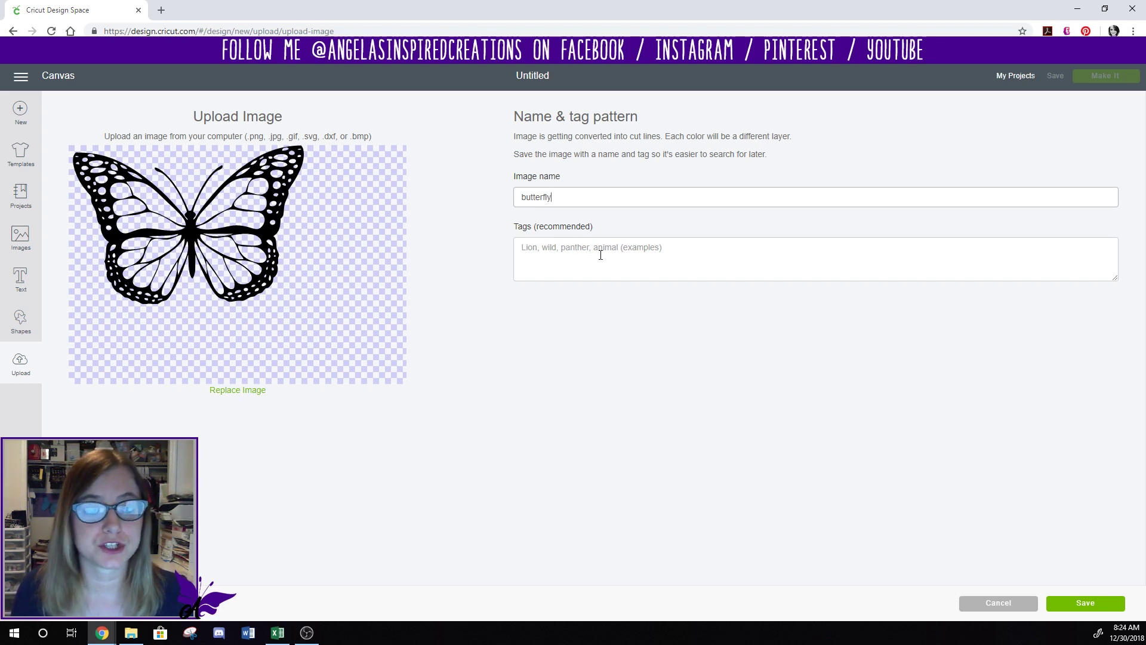
click(1086, 604)
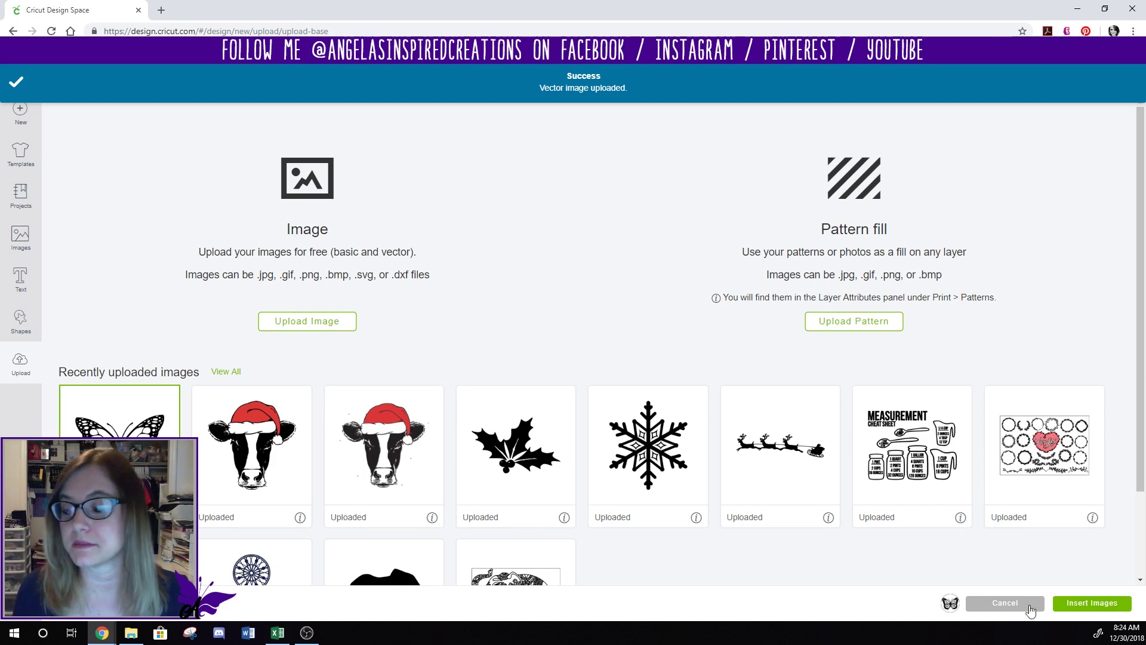
Insert the uploaded black butterfly on the canvas and delete it again
click(1090, 605)
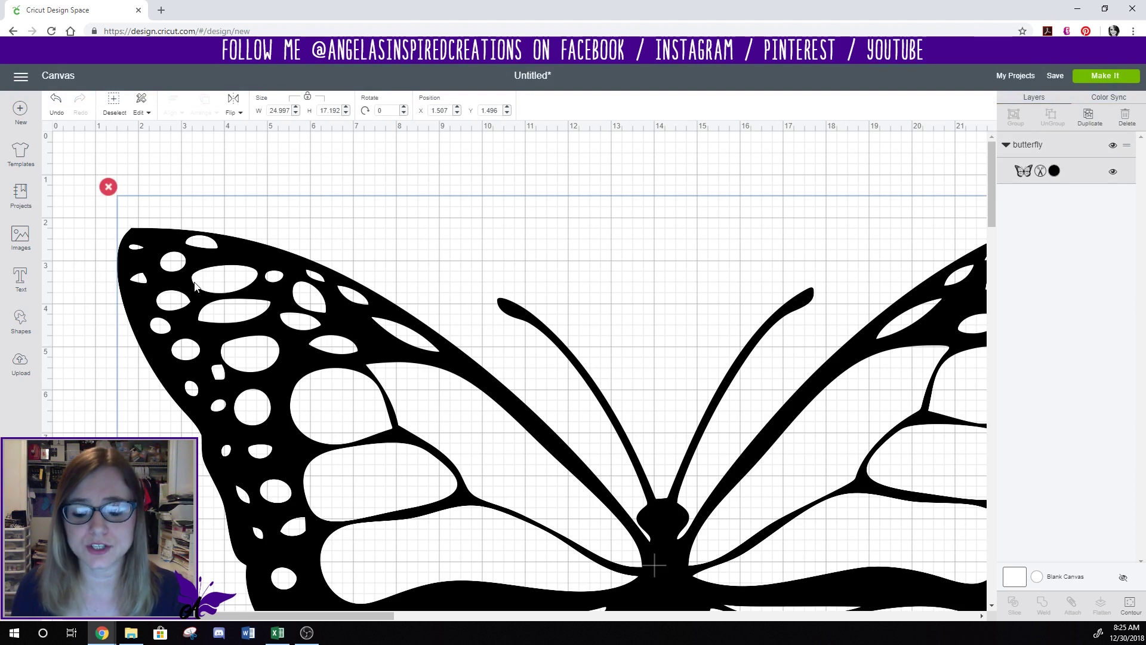
key(Delete)
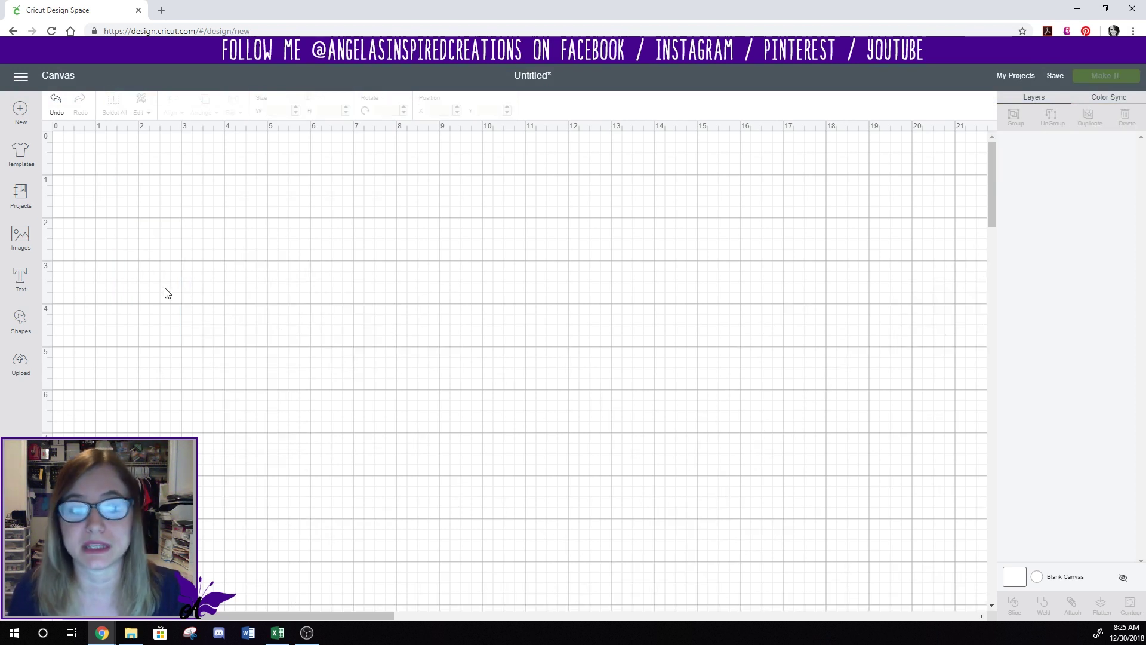
Upload 1butterfly-303227.png from the Downloads folder as an image of the Complex type and proceed to editing it
click(16, 364)
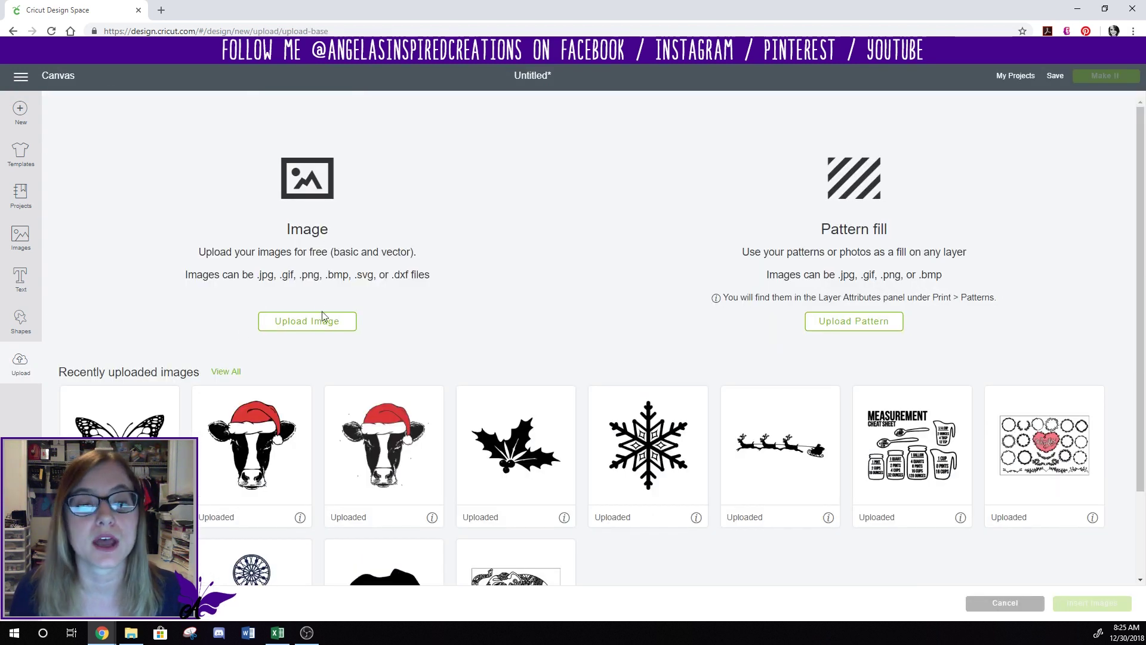
click(318, 321)
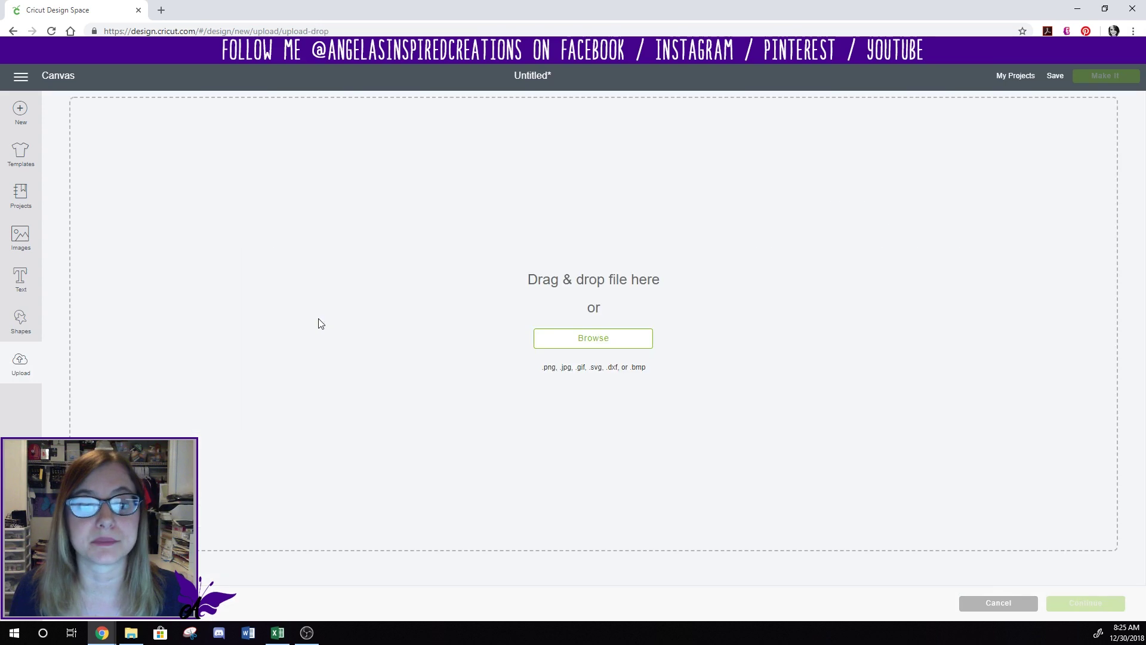
click(600, 345)
scroll(358, 179, down, 5)
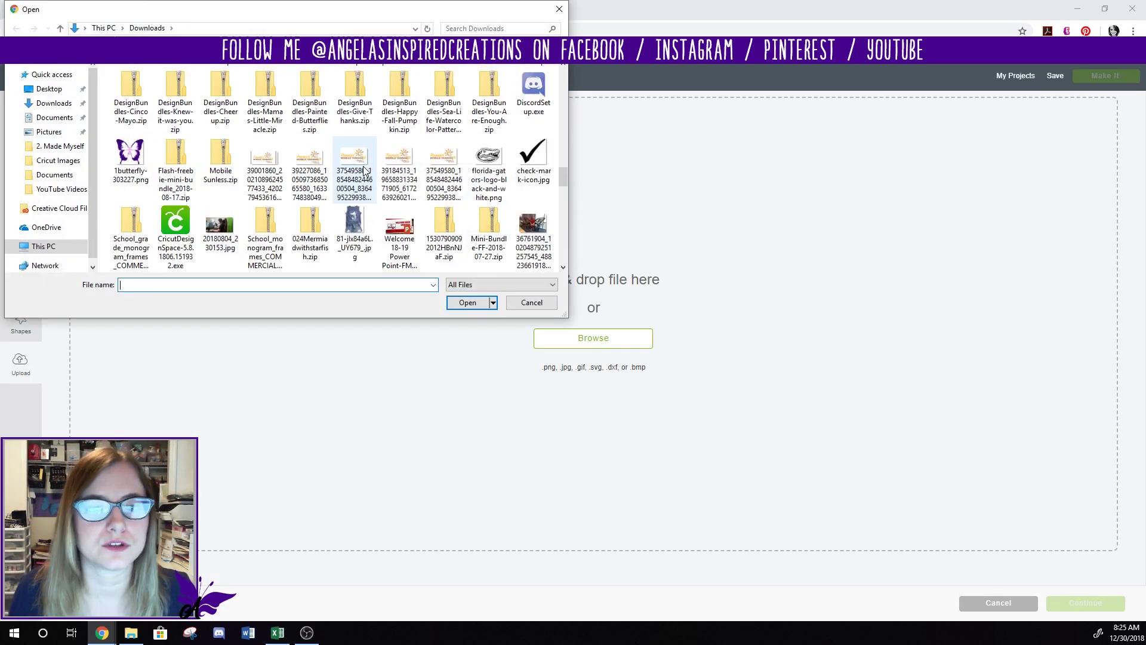
double_click(130, 152)
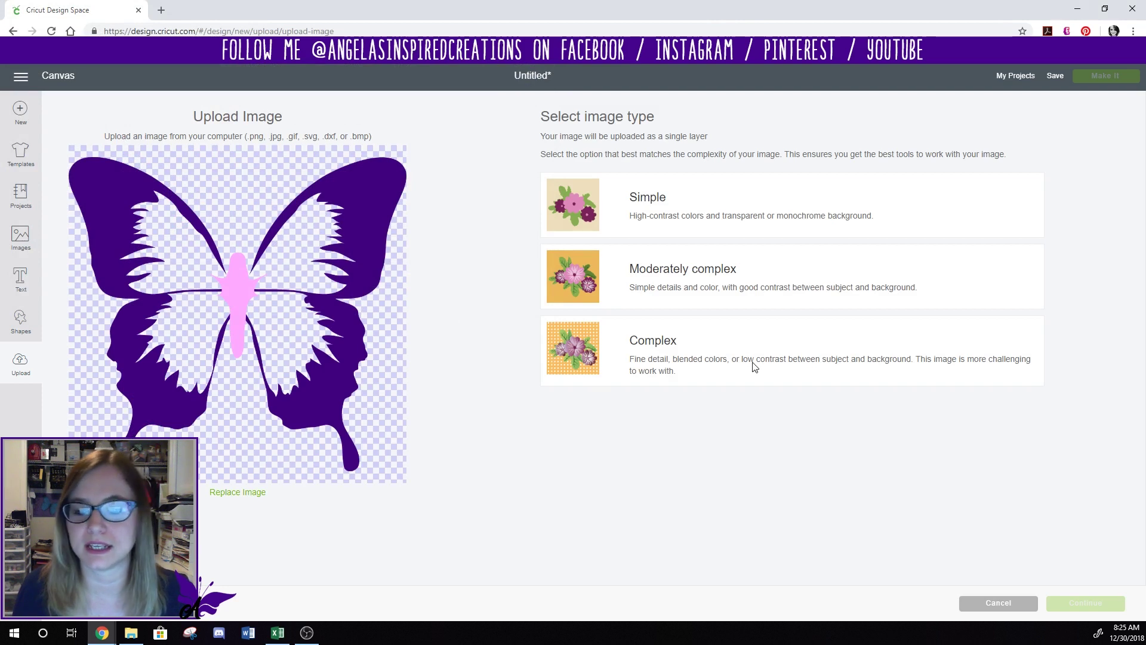
click(714, 338)
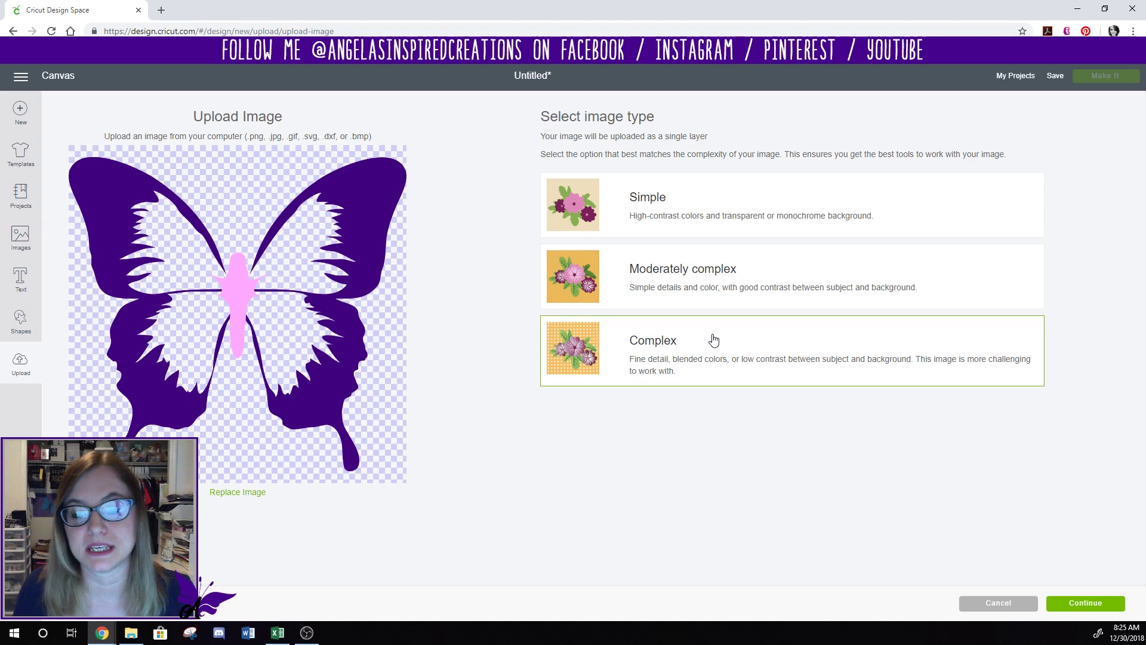
click(1082, 606)
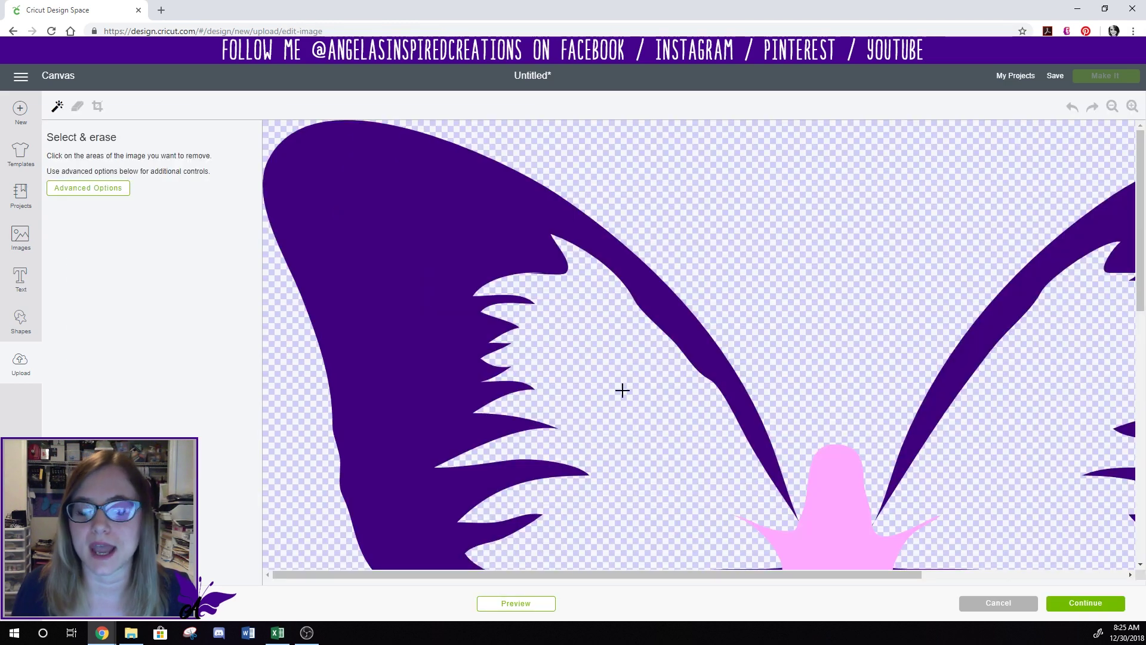
Remove the pink body of the purple butterfly with Select & erase
scroll(852, 396, down, 5)
scroll(852, 401, up, 8)
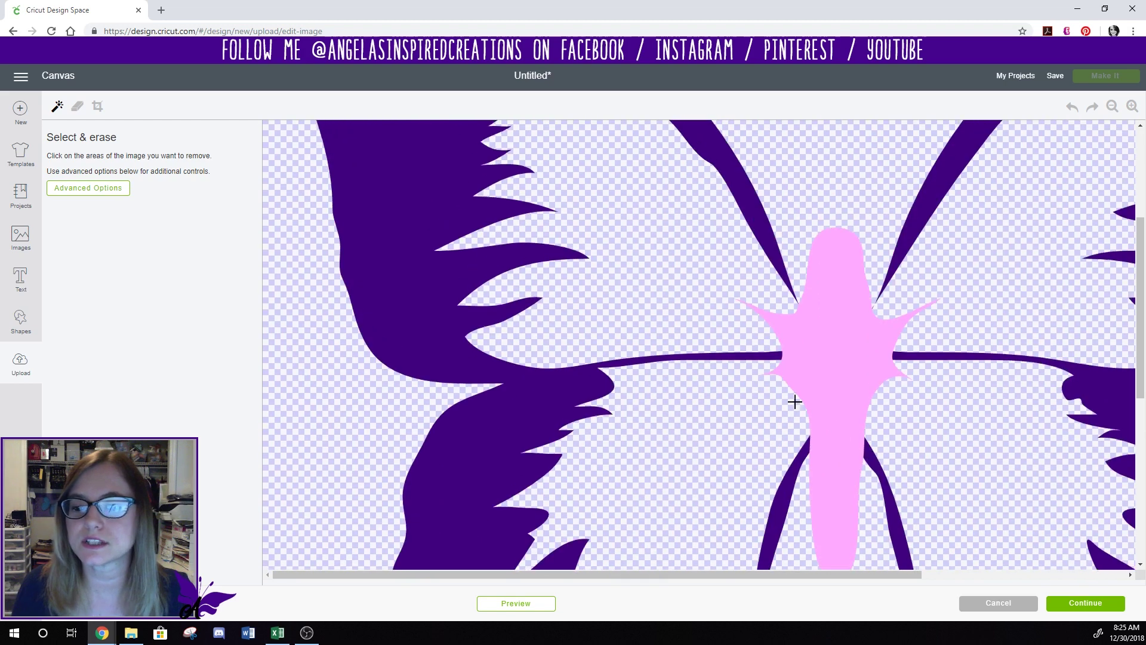
click(642, 320)
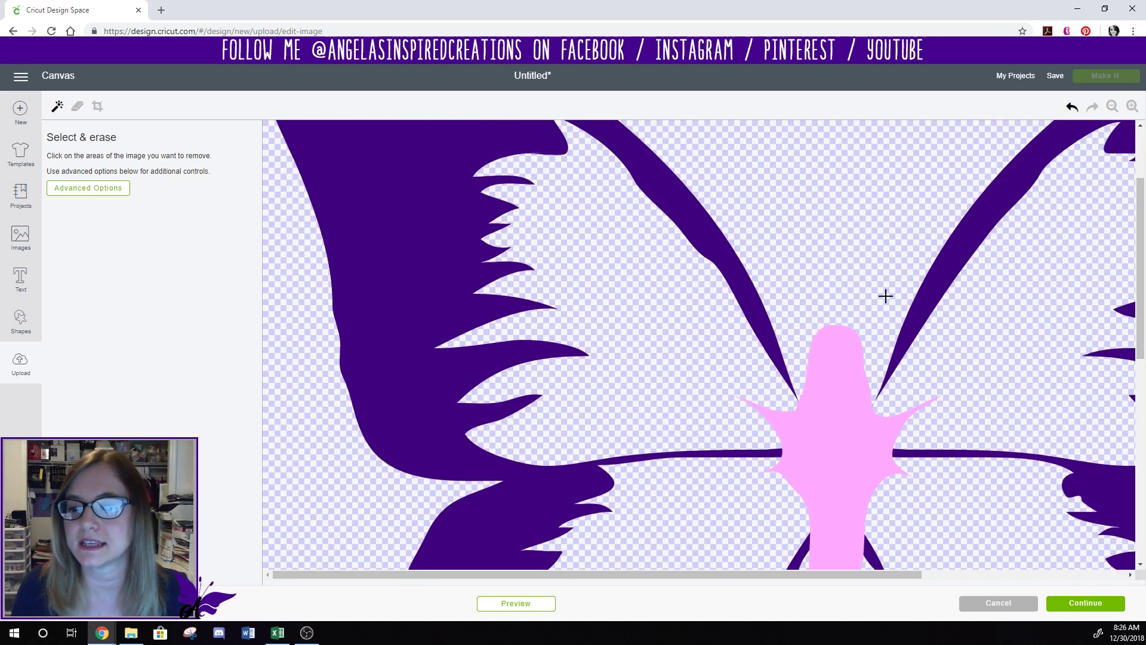
scroll(875, 284, up, 2)
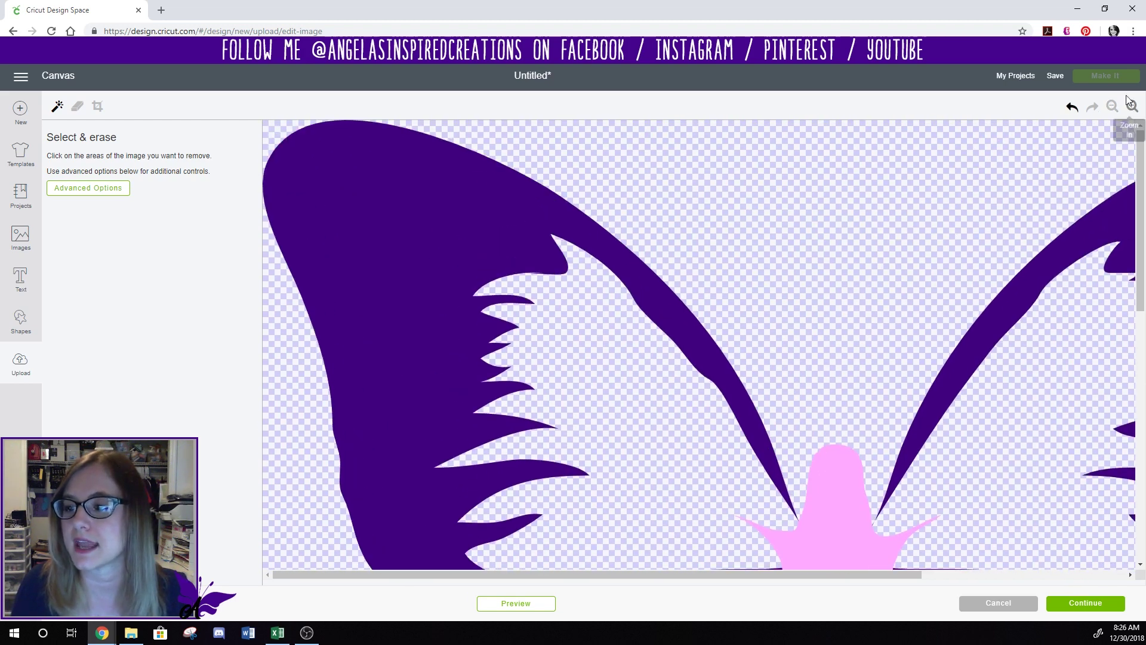
click(1113, 108)
click(1113, 107)
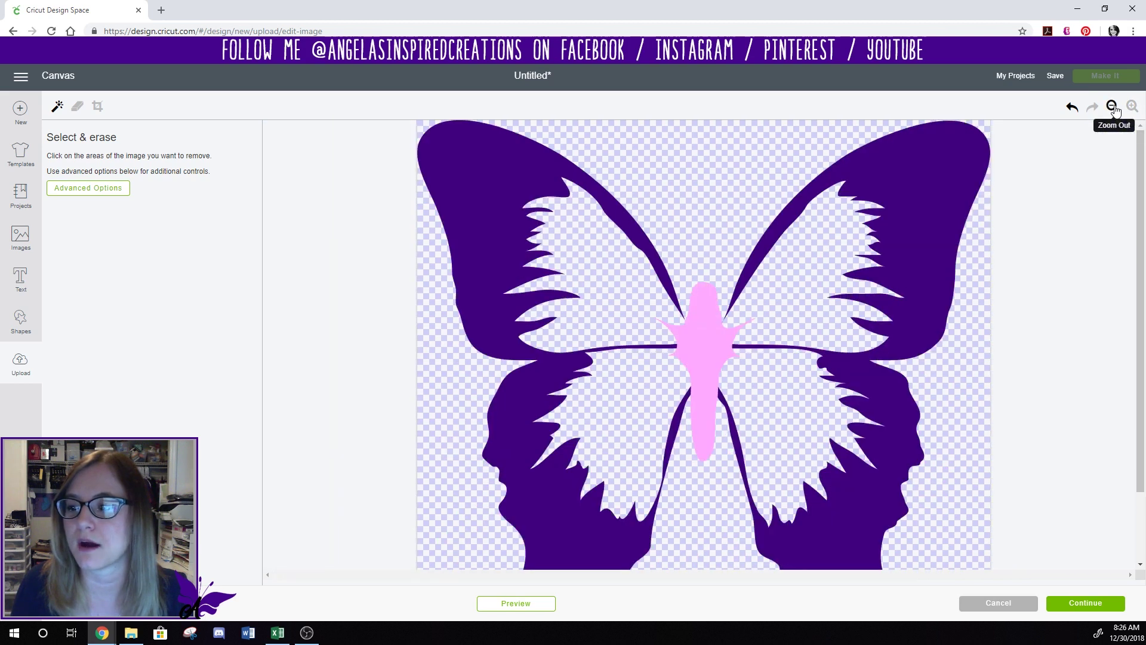
click(1112, 108)
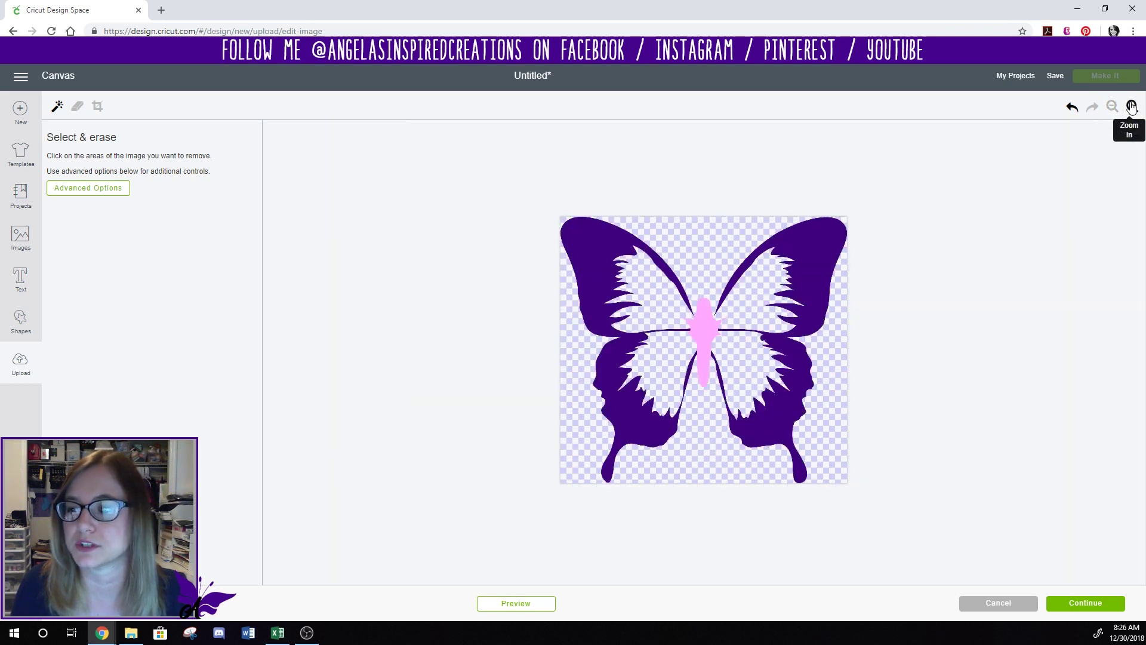
click(1132, 107)
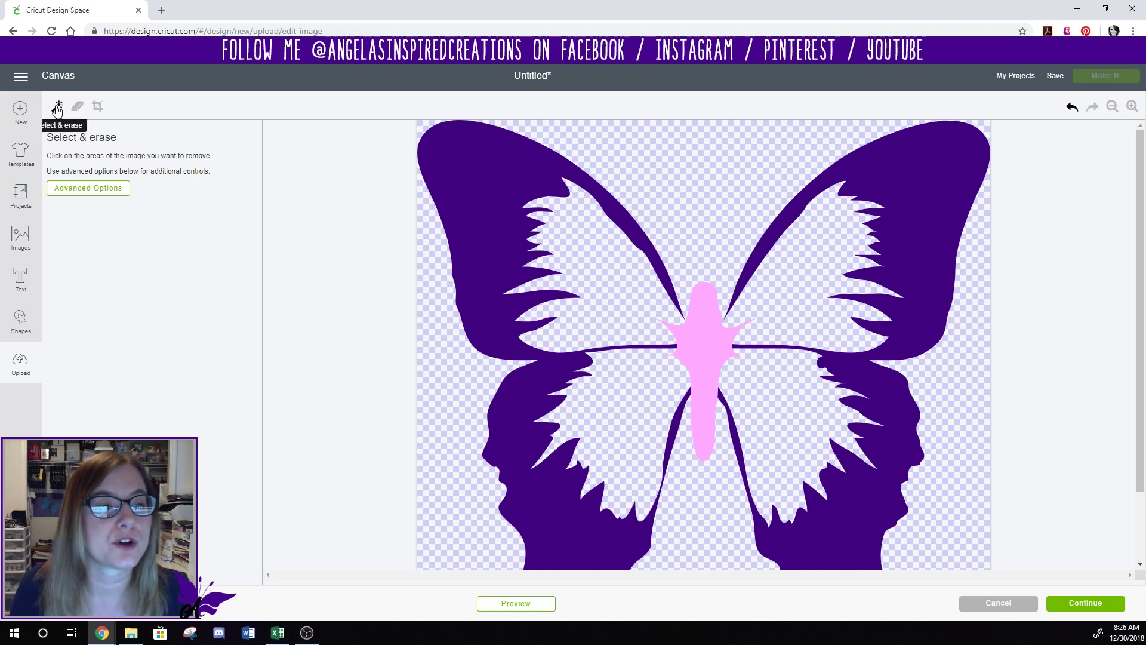
click(700, 333)
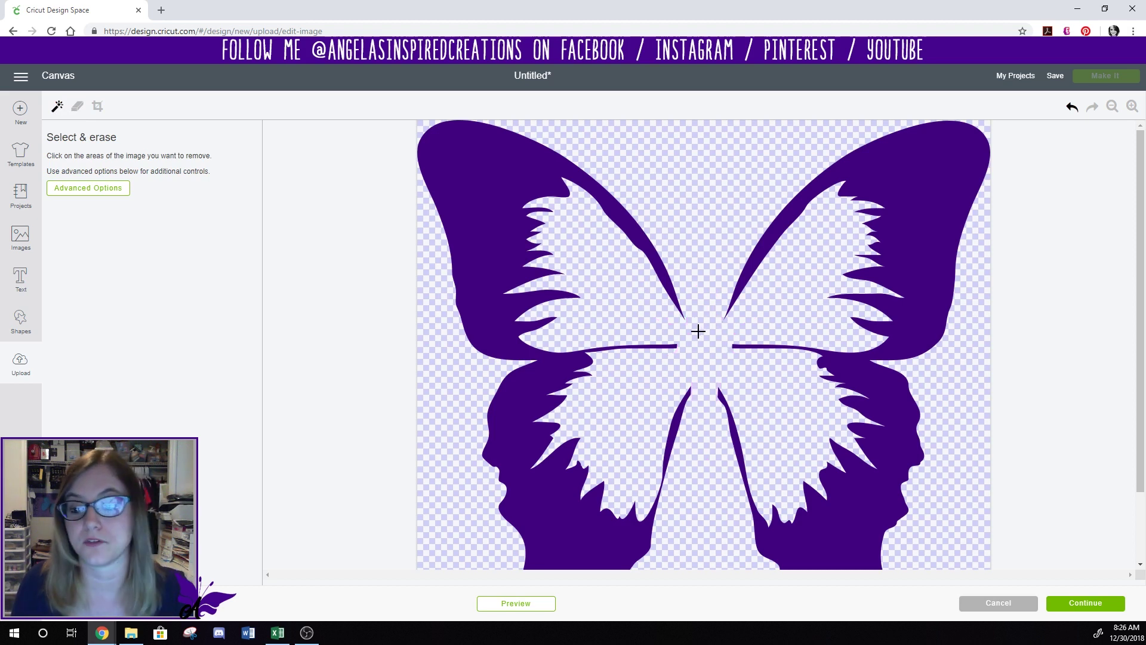
Enlarge the eraser to a medium size and erase the two thin horizontal lines between the upper and lower wings
click(77, 106)
mouse_move(90, 195)
mouse_down()
mouse_move(202, 196)
mouse_move(151, 195)
mouse_up()
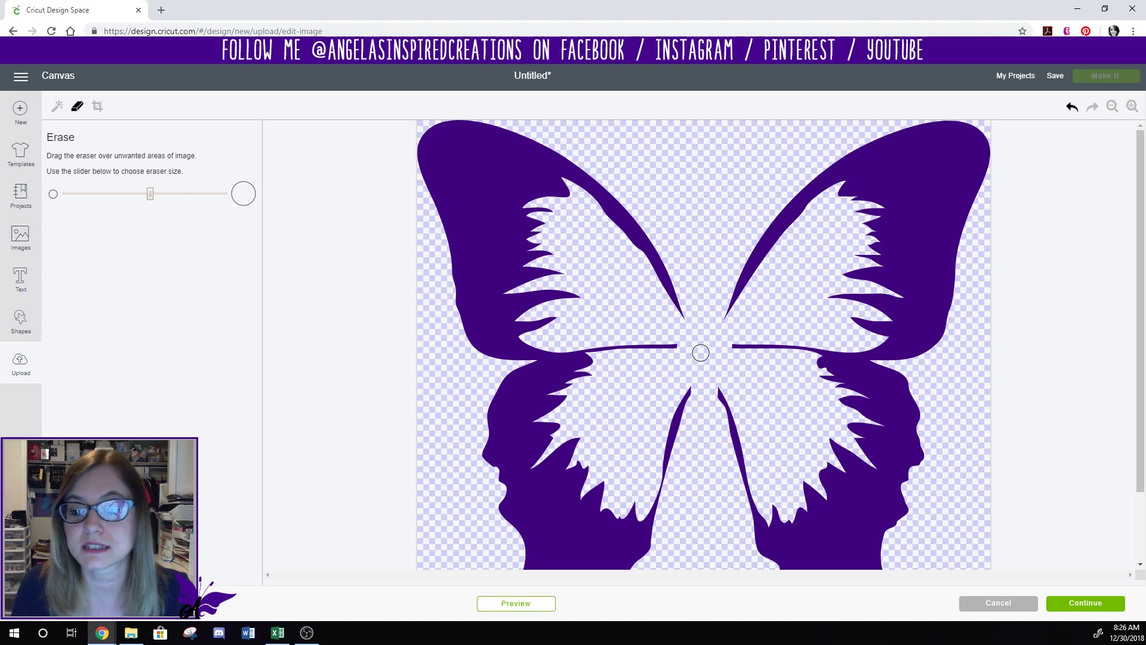
mouse_move(674, 347)
mouse_down()
mouse_move(590, 346)
mouse_move(635, 345)
mouse_up()
mouse_move(729, 346)
mouse_down()
mouse_move(823, 346)
mouse_move(809, 343)
mouse_up()
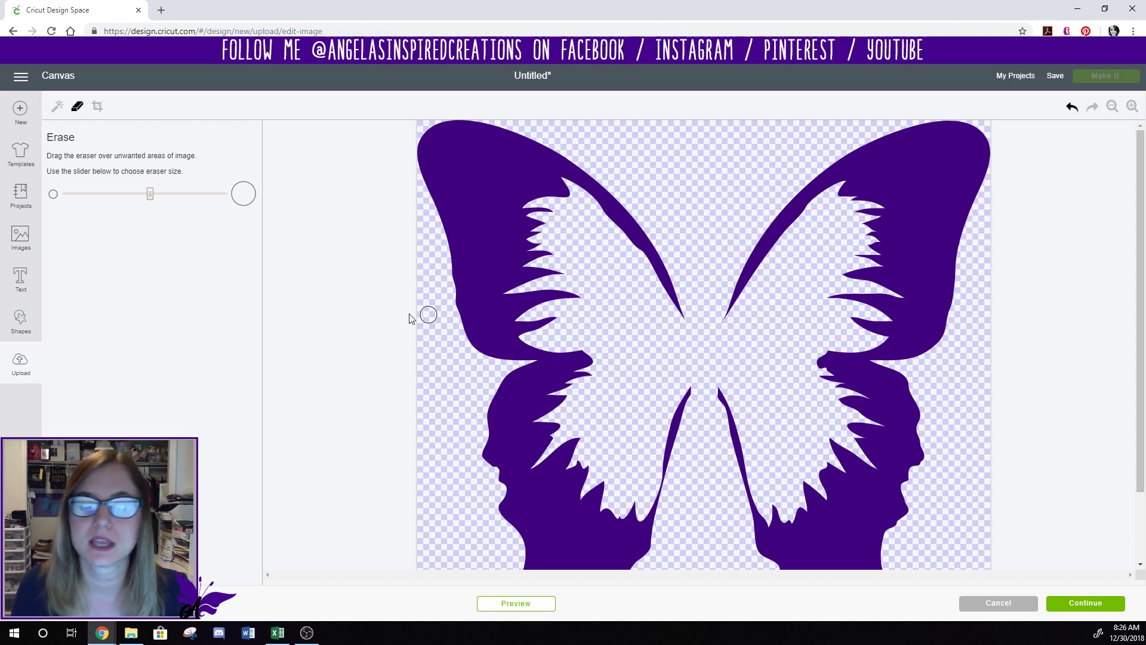
click(97, 107)
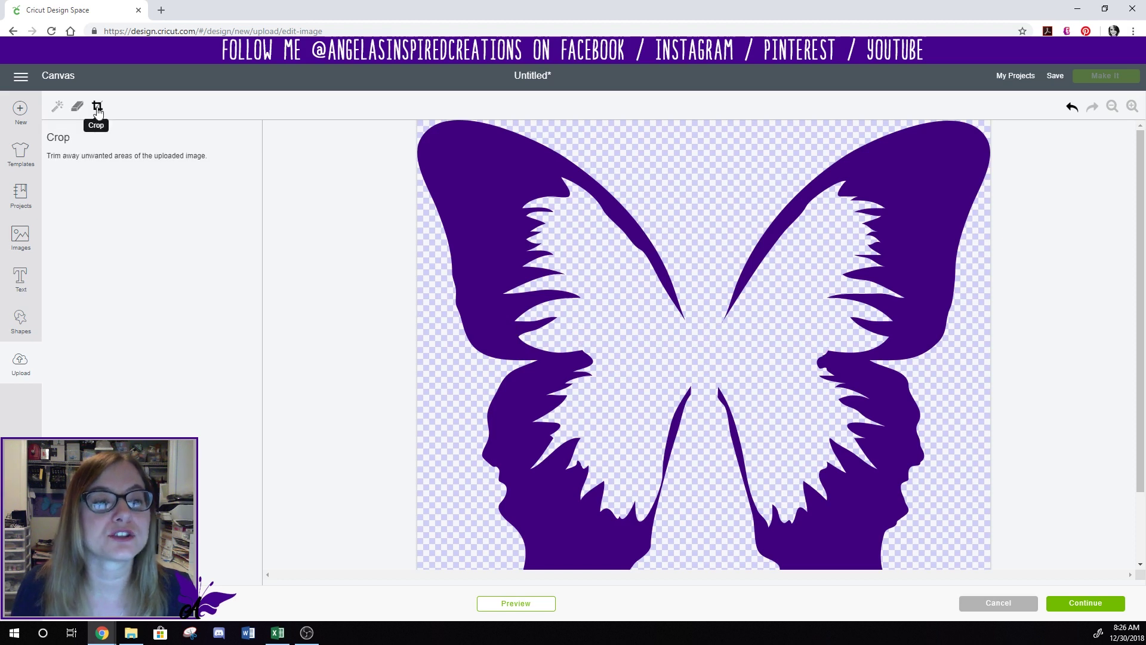
scroll(786, 539, down, 2)
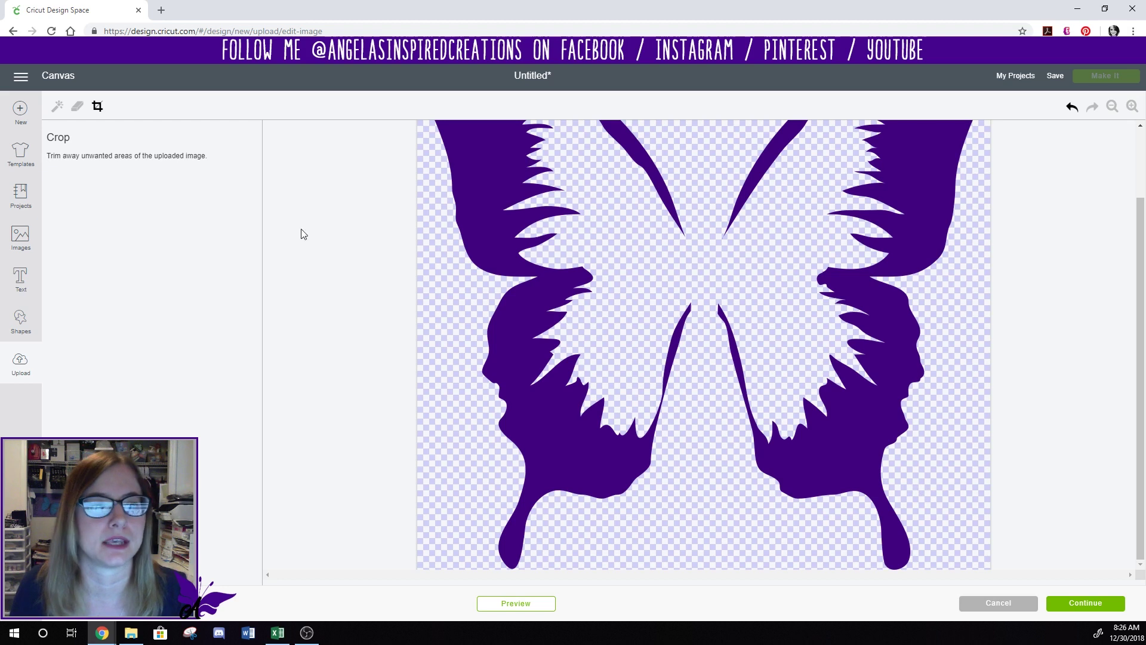
click(57, 107)
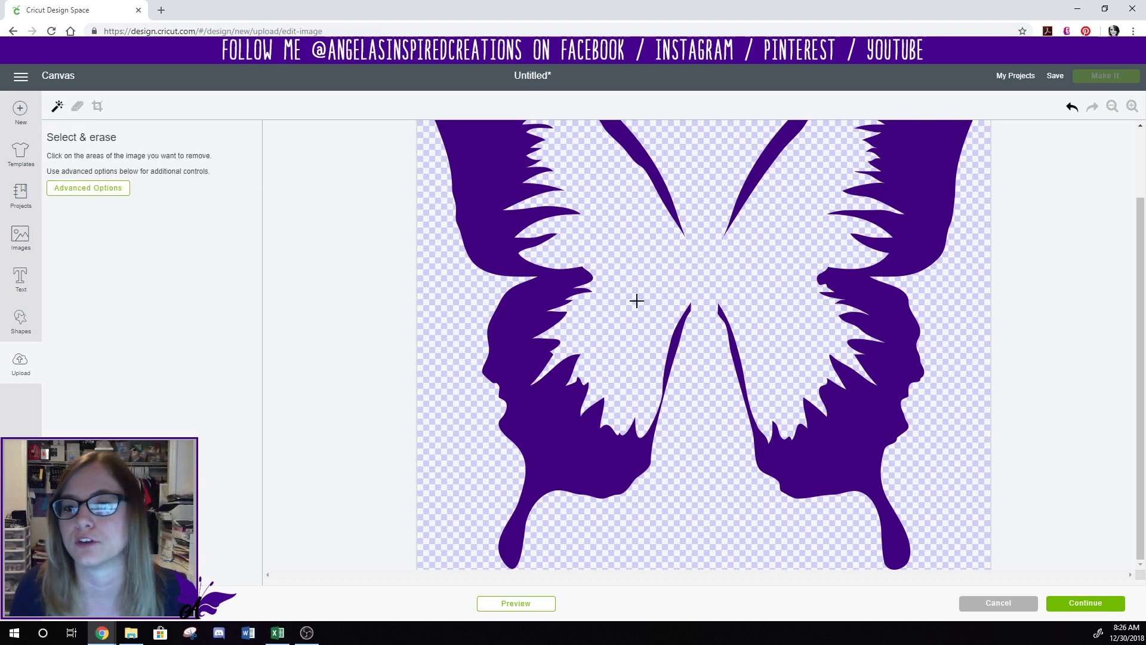
Proceed to the save options, compare Print Then Cut with Cut, and select saving the butterfly as a Cut image
click(1085, 604)
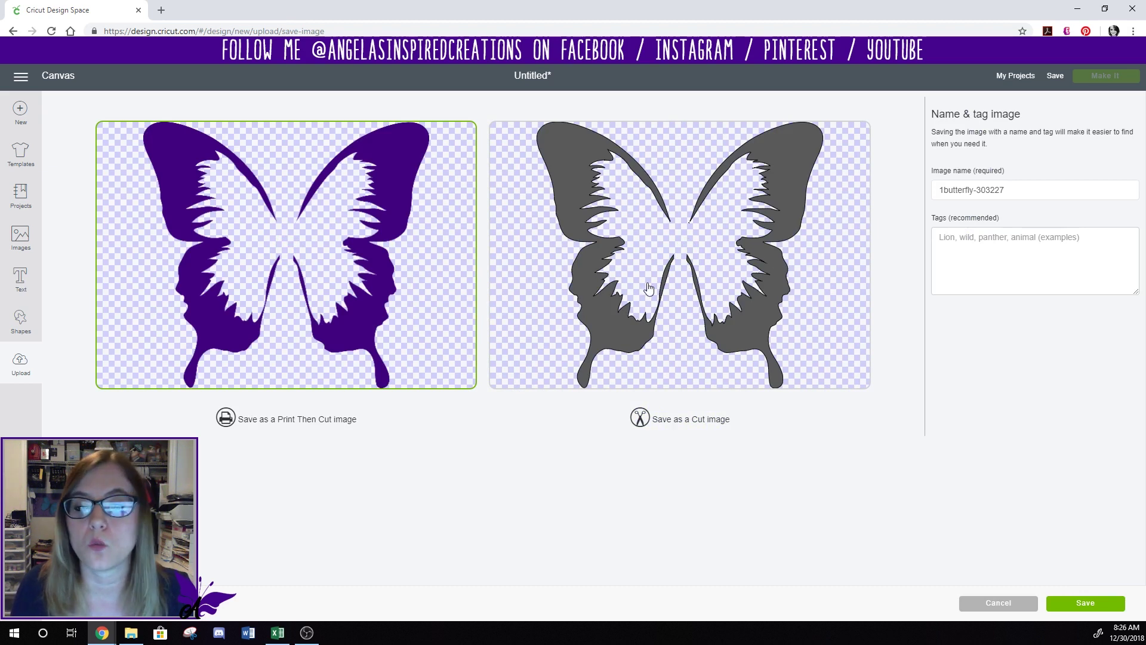
click(671, 284)
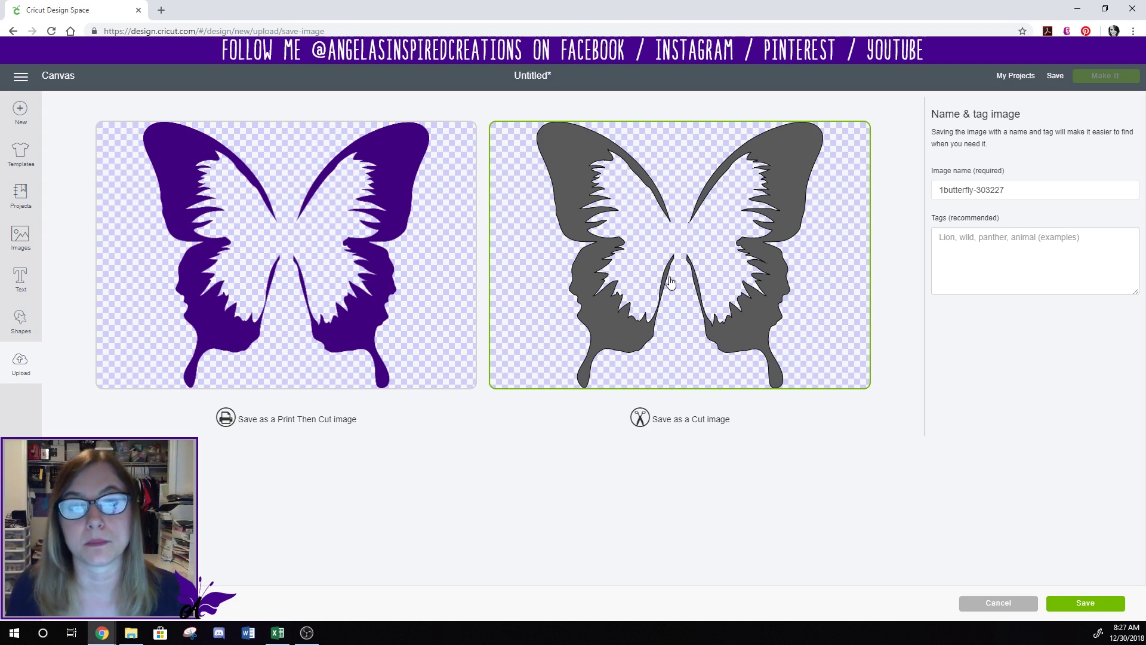
click(380, 285)
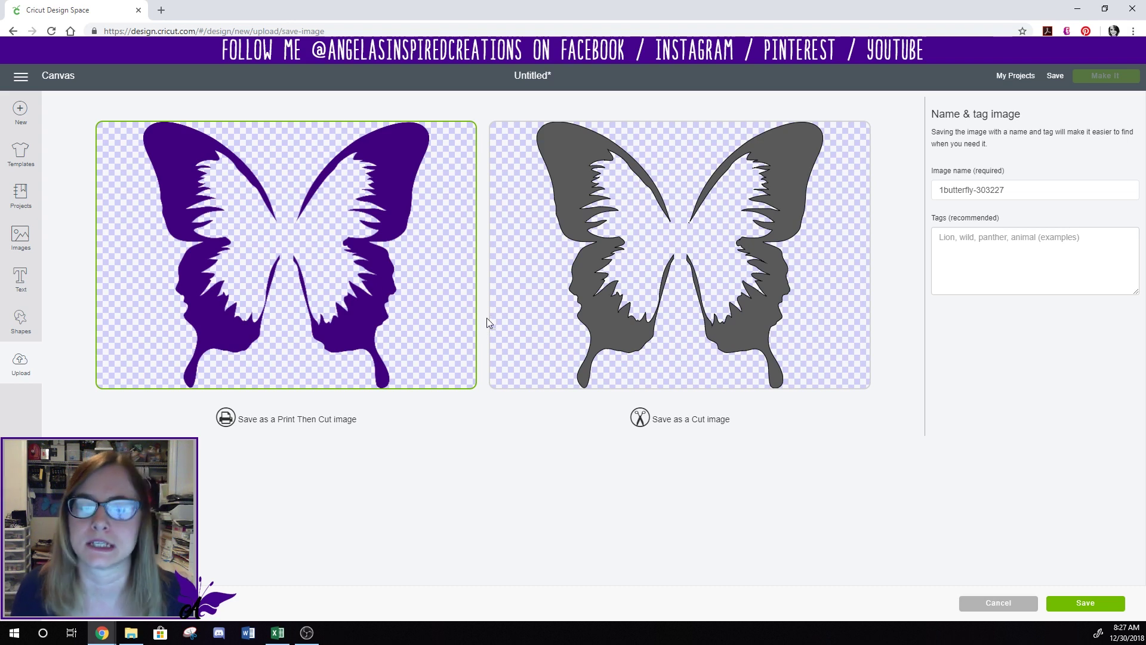
click(747, 288)
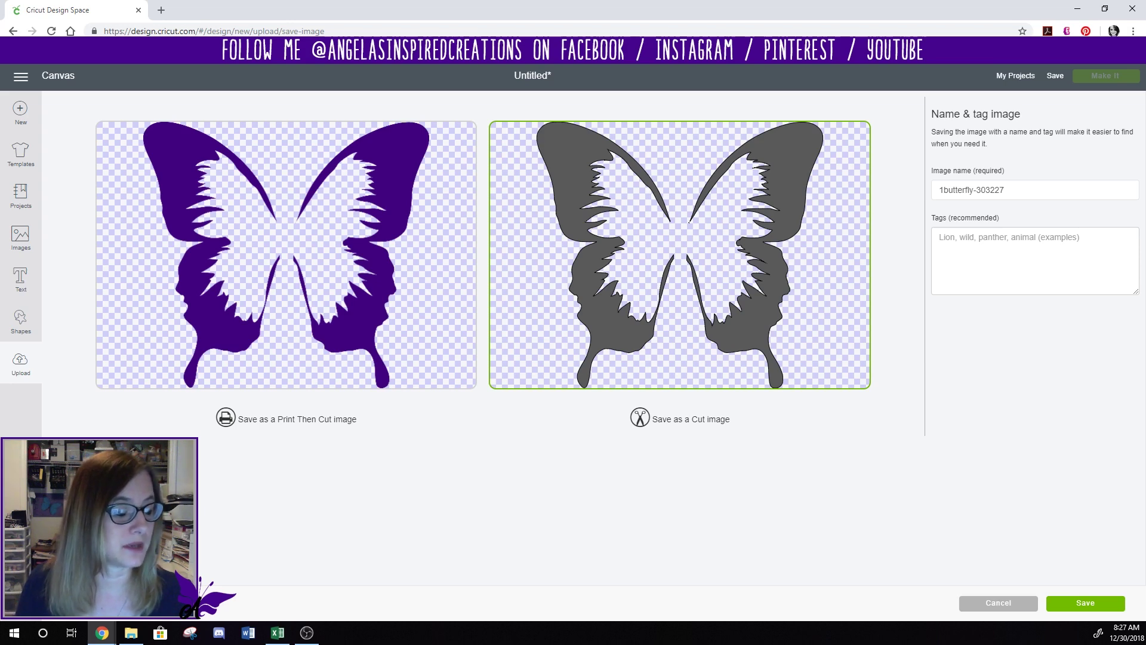
Return to editing the image and erase the butterfly's pink body again, along with the two thin horizontal lines between the wings
key(alt+Tab)
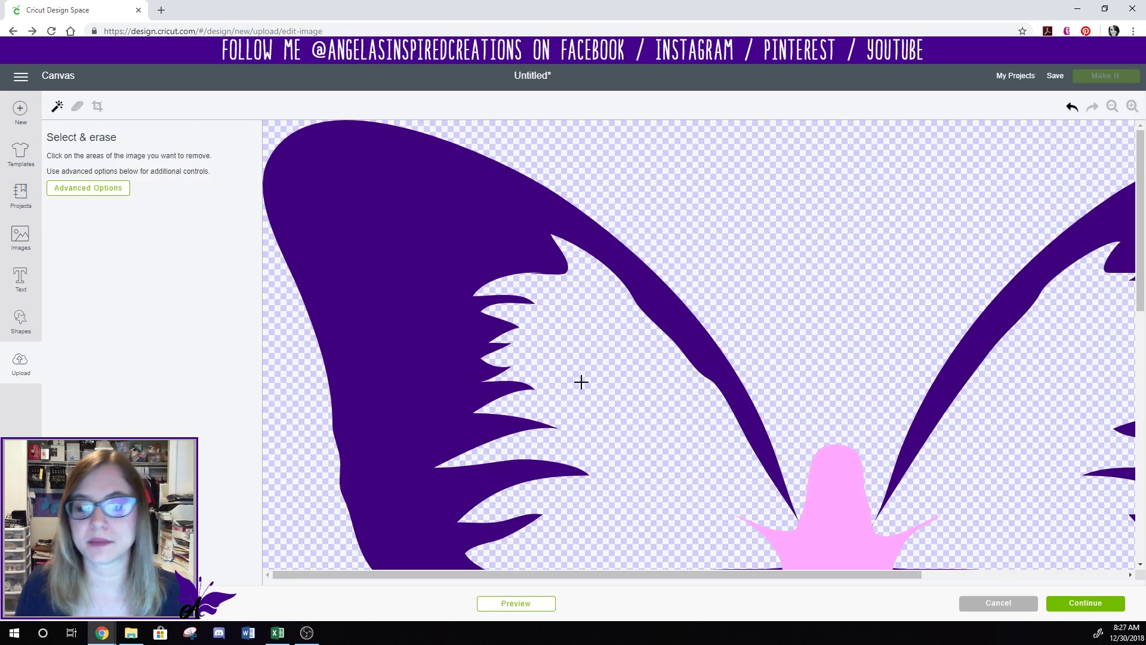
scroll(893, 436, down, 2)
scroll(893, 437, down, 4)
click(840, 287)
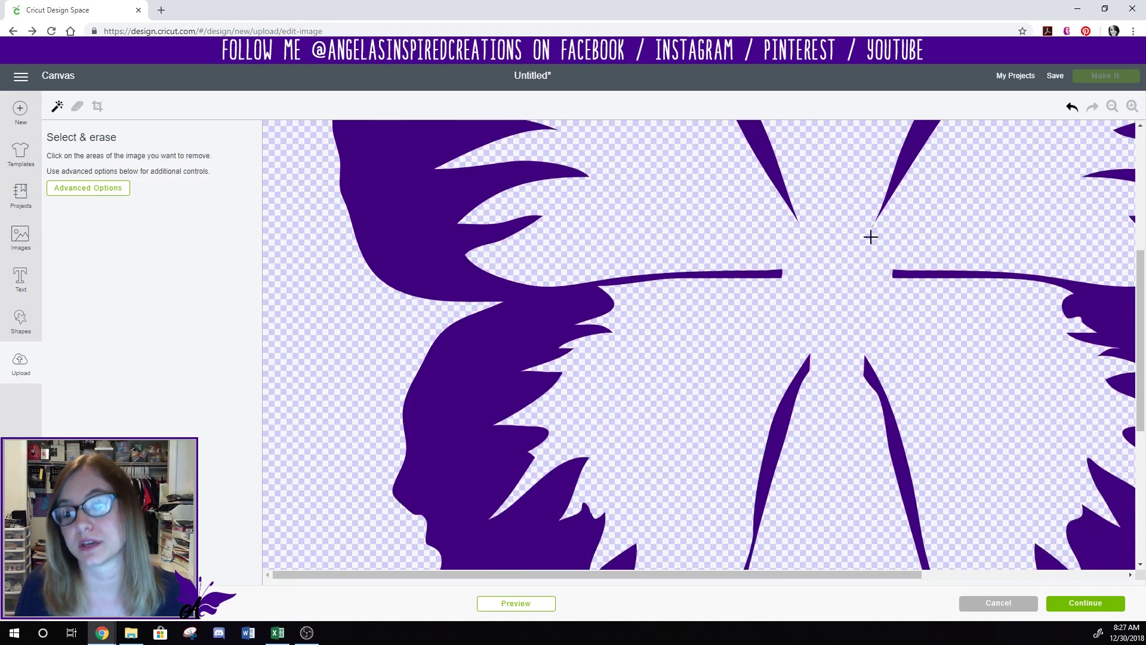
click(77, 106)
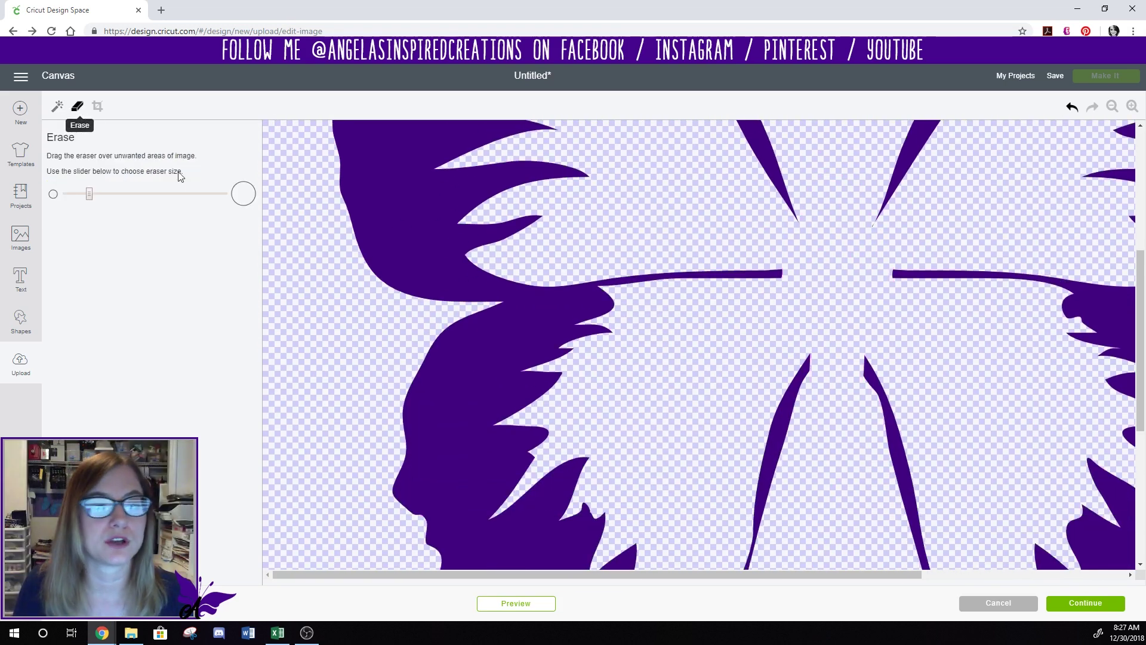
mouse_move(829, 276)
mouse_down()
mouse_move(597, 278)
mouse_move(849, 284)
mouse_move(993, 270)
mouse_move(979, 276)
mouse_move(1094, 284)
mouse_up()
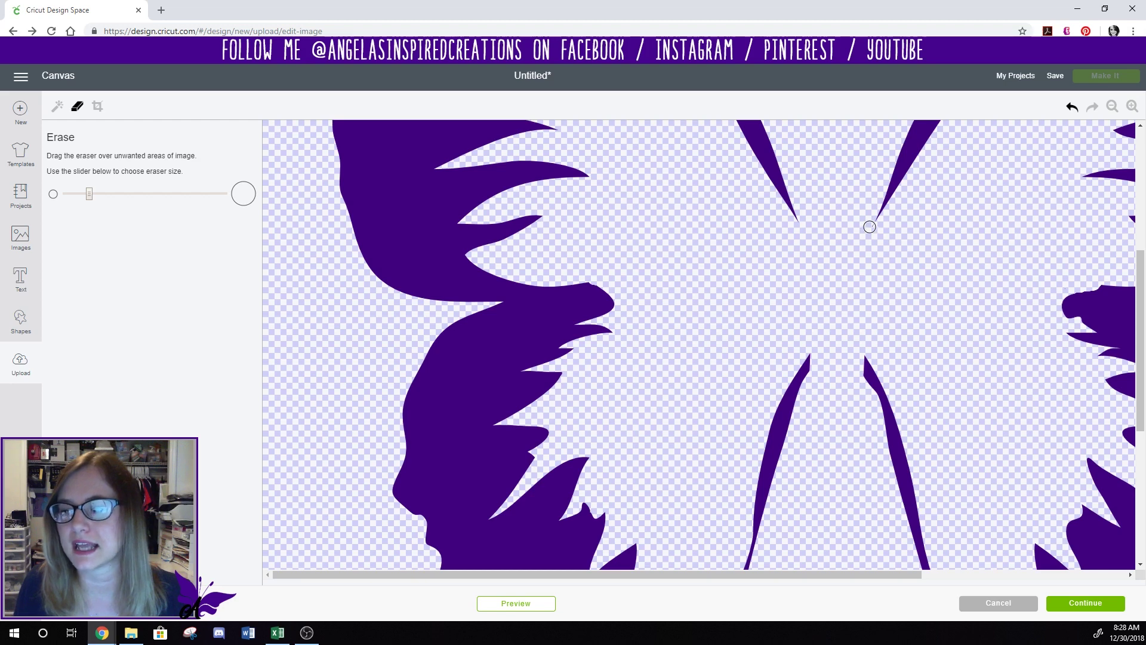
Proceed to the save options and save the butterfly as a Cut image named "butterfly outline"
click(1088, 605)
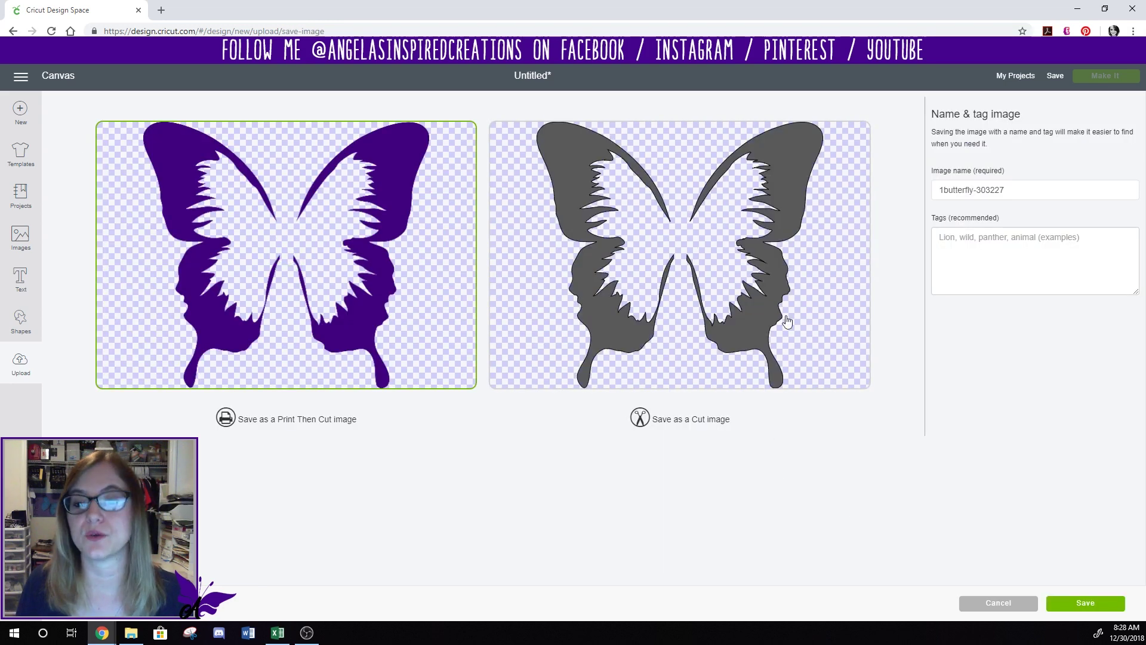
click(718, 255)
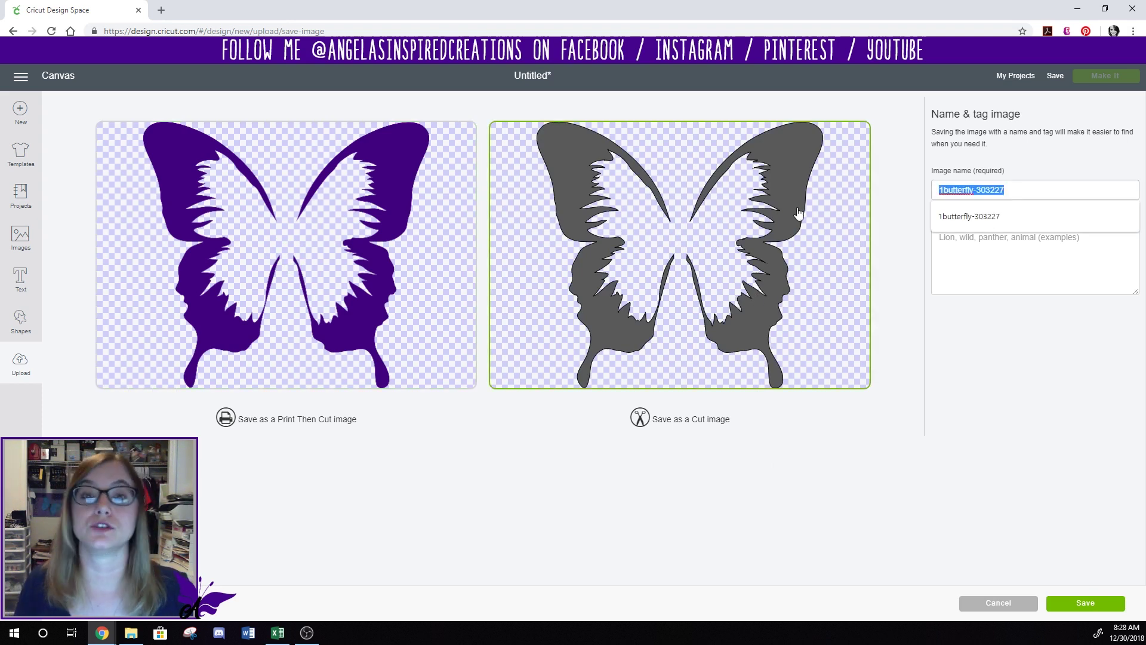
text(butte)
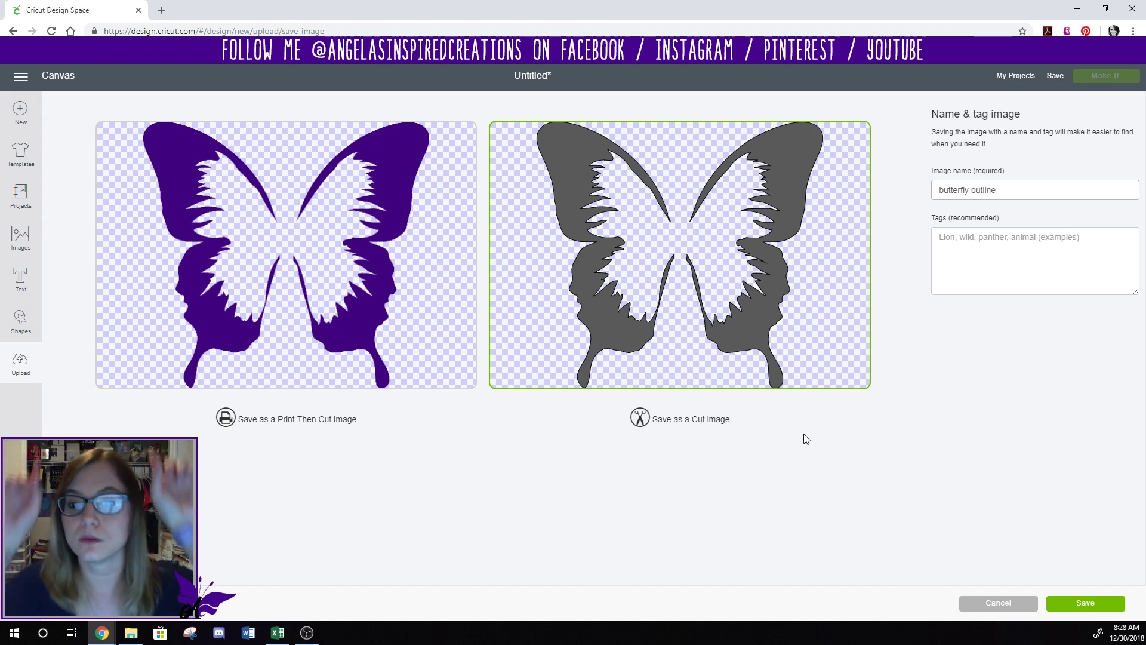
click(1114, 609)
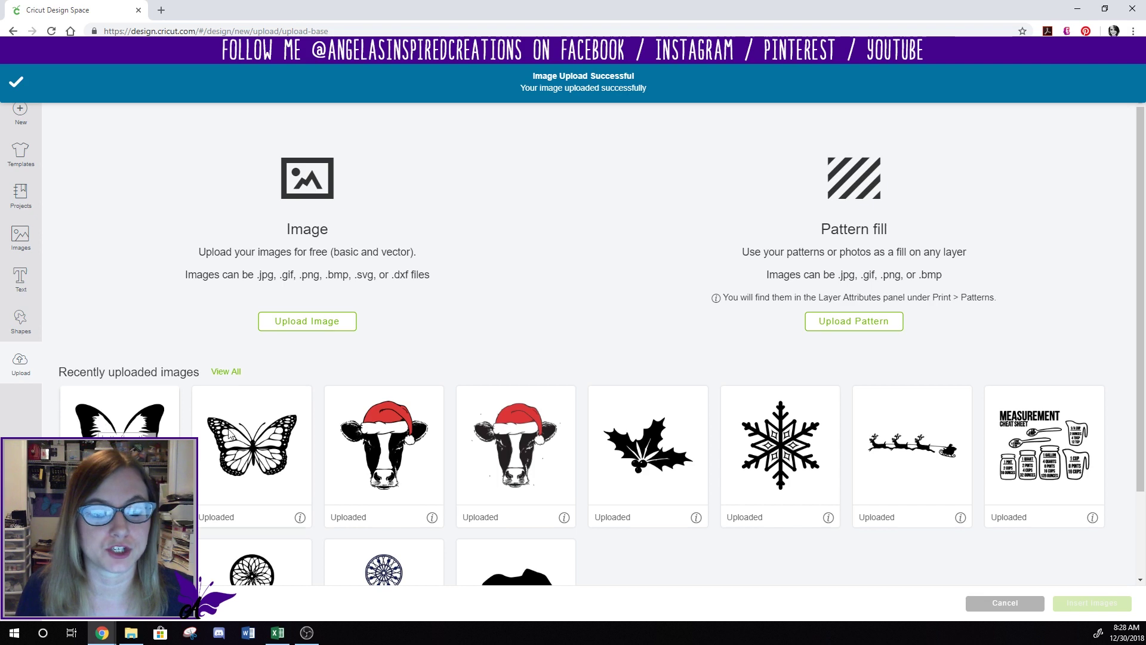
Insert the uploaded butterfly outline onto the canvas and position it at about X 7.8, Y 1.3
click(128, 435)
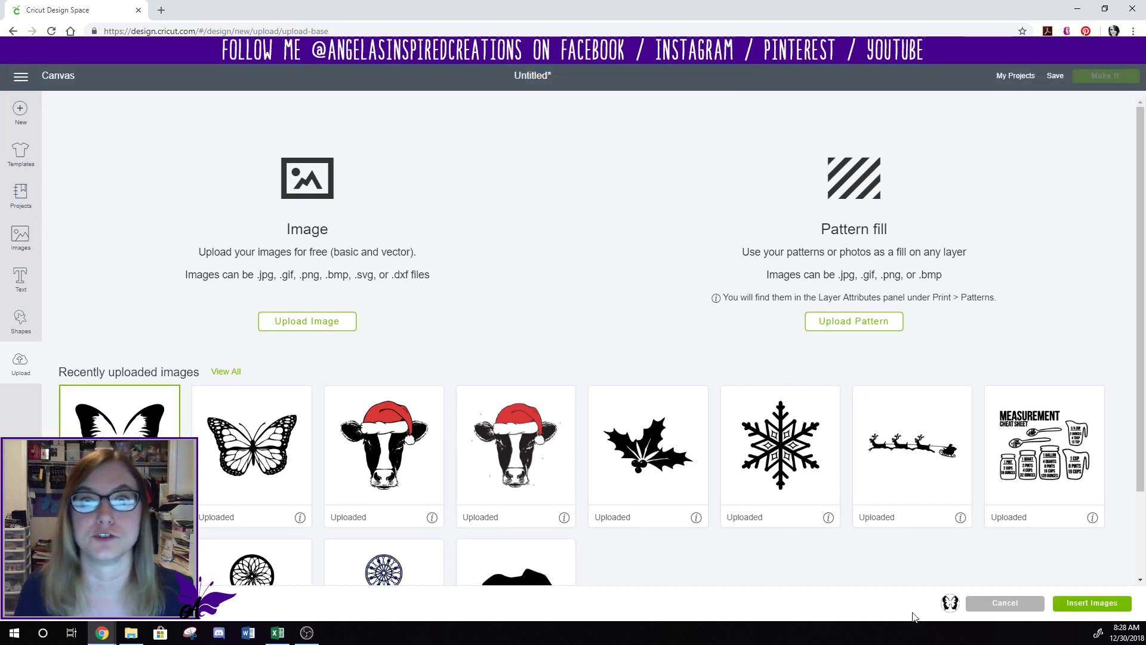
click(1096, 604)
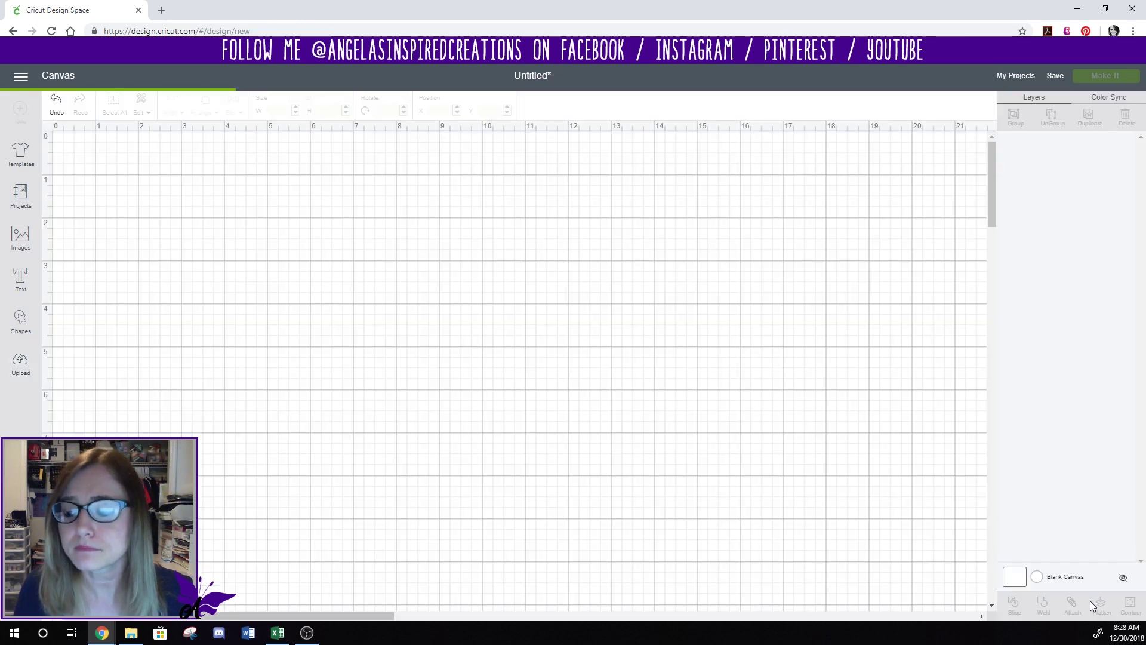
drag(622, 309, 729, 259)
scroll(729, 259, down, 2)
drag(835, 583, 465, 242)
drag(413, 175, 484, 317)
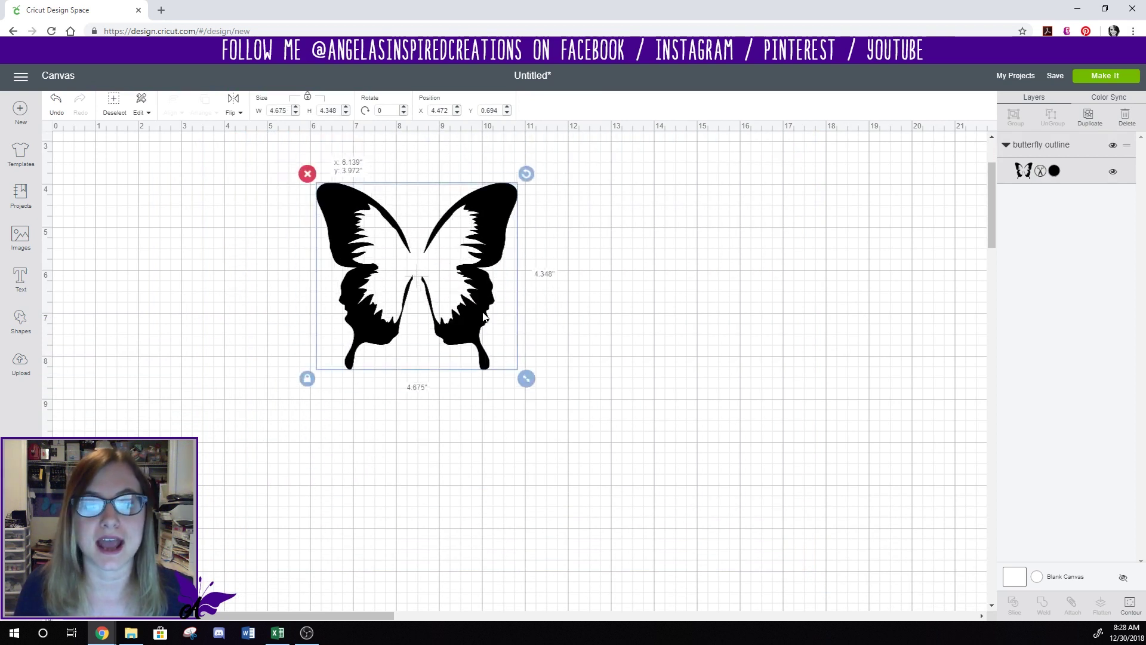
scroll(640, 358, up, 2)
drag(477, 395, 555, 288)
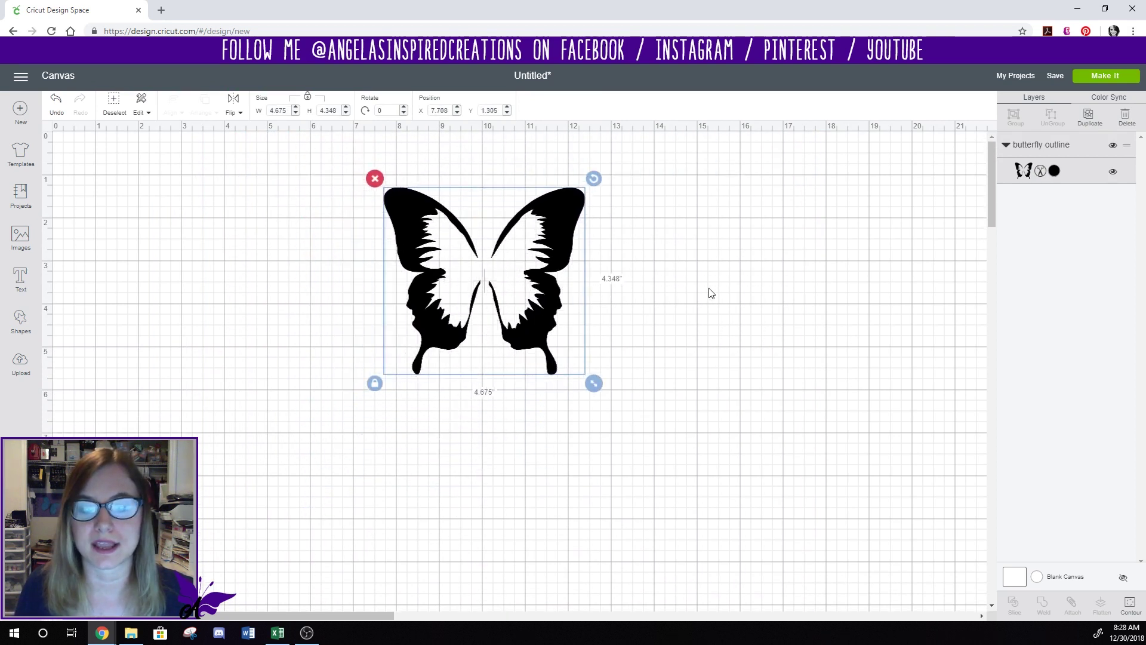
Recolor the butterfly outline layer dark purple, #54205F
click(711, 292)
click(1055, 171)
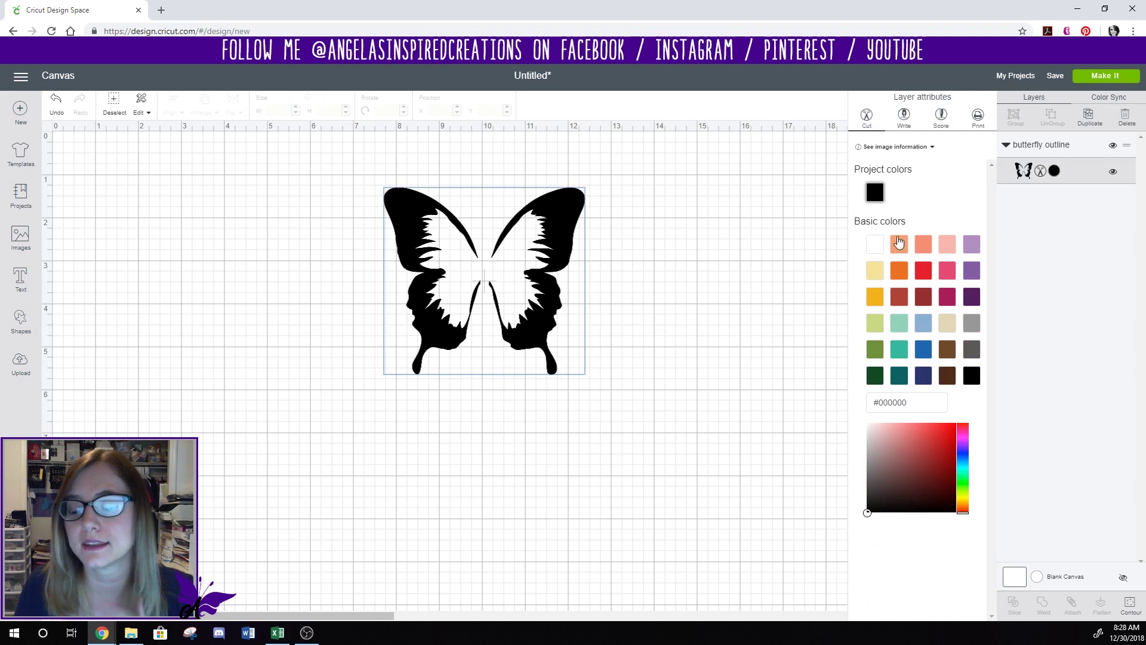
click(972, 297)
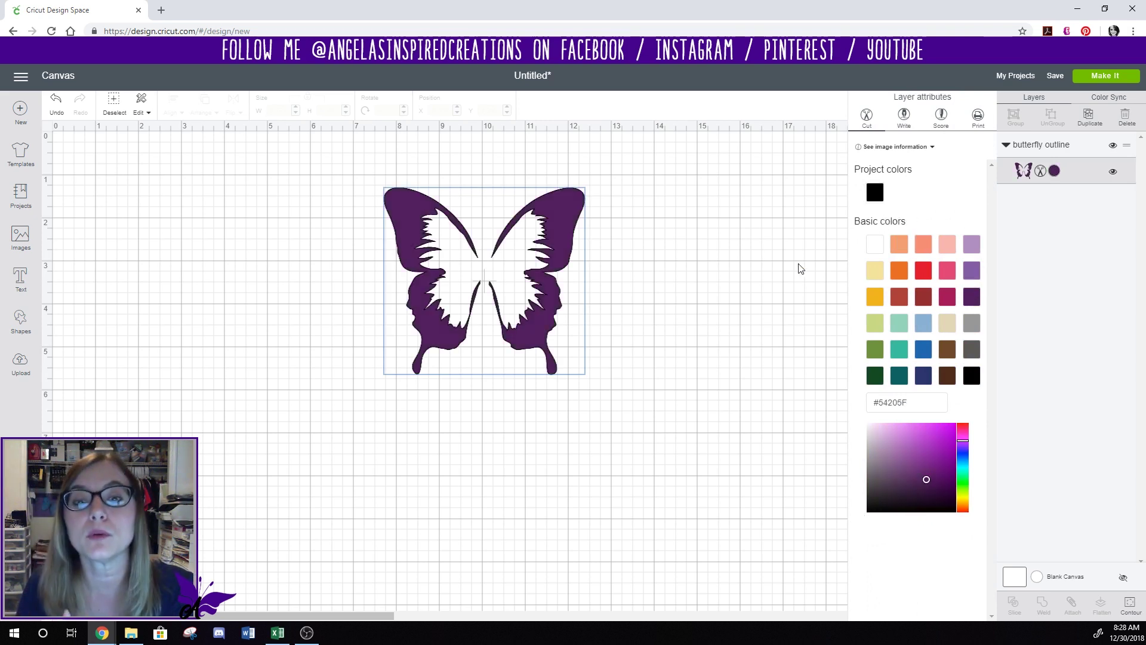
click(735, 250)
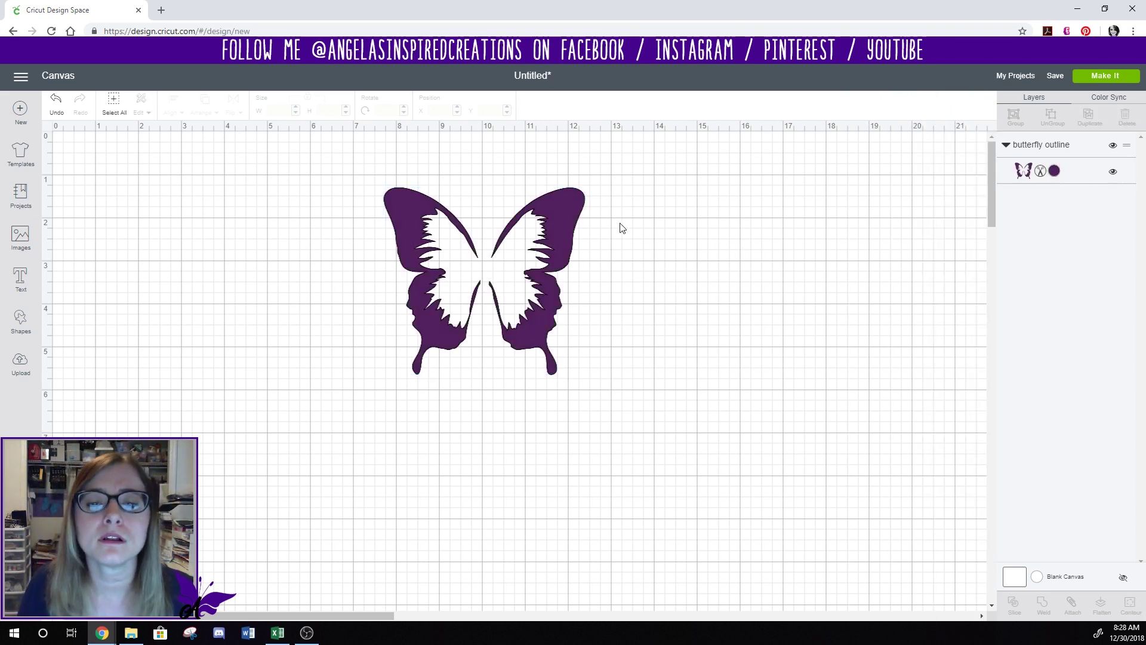
Add the text "A" and place it over the center of the butterfly
click(21, 278)
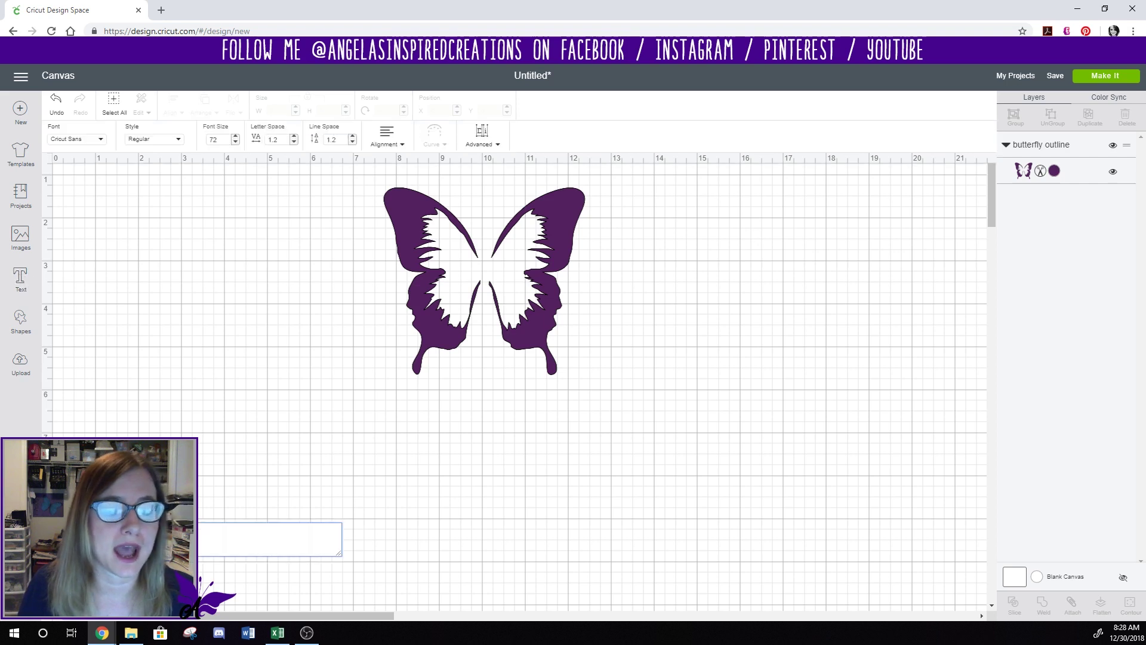
text(A)
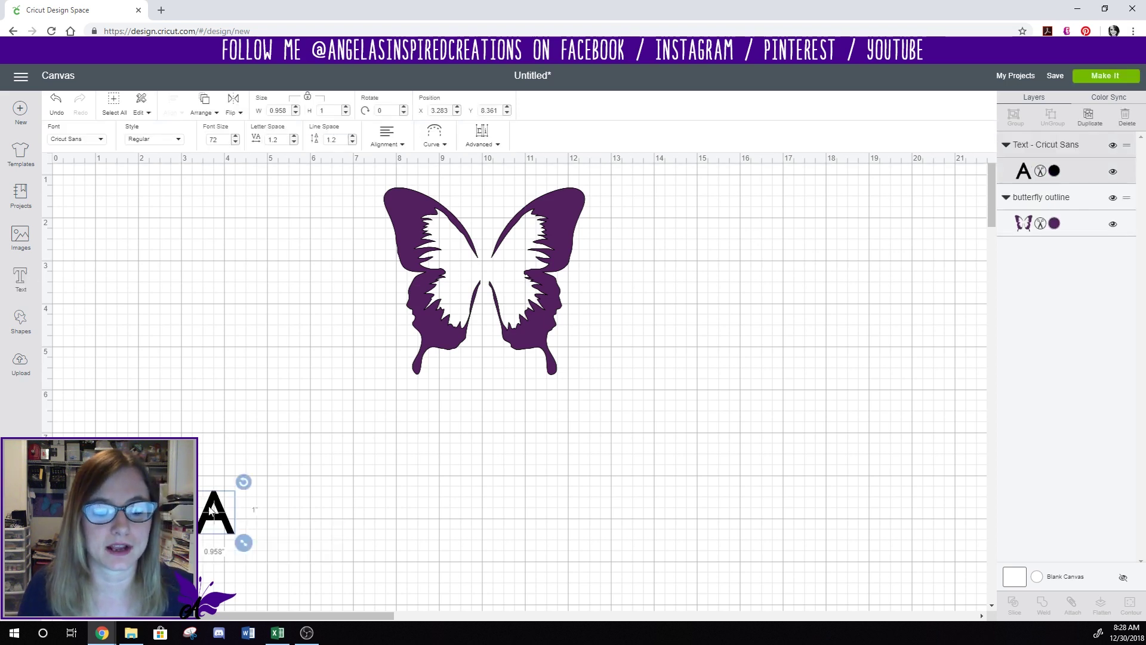
click(300, 496)
drag(257, 496, 488, 272)
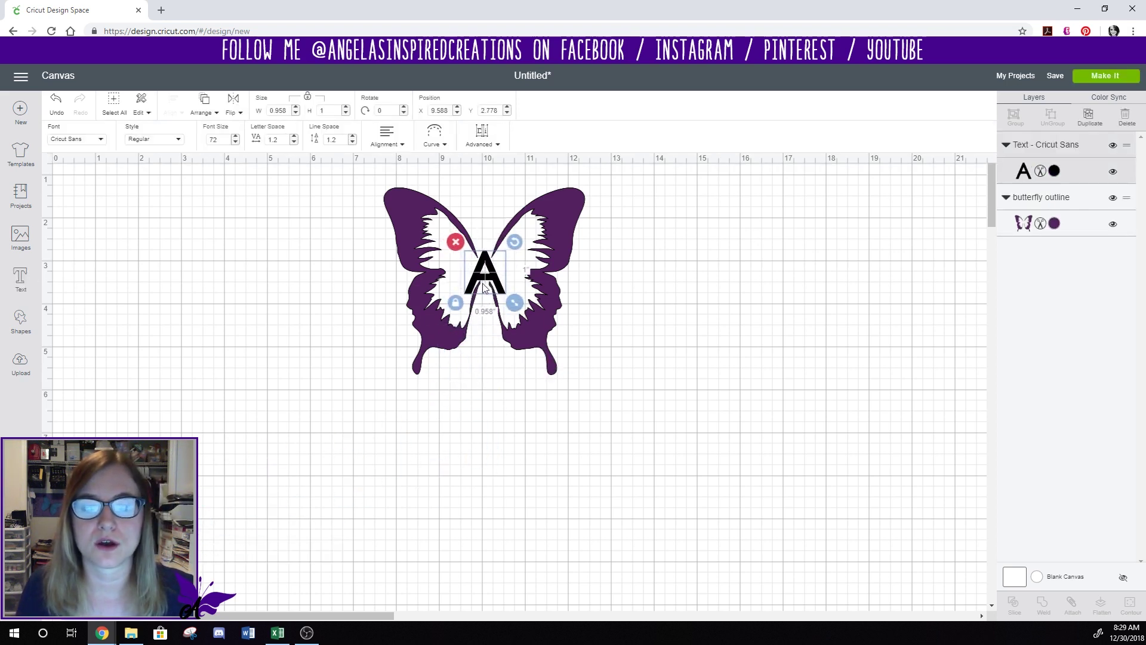
Search the fonts for "quins" and set the letter A in Quinshawna
click(97, 142)
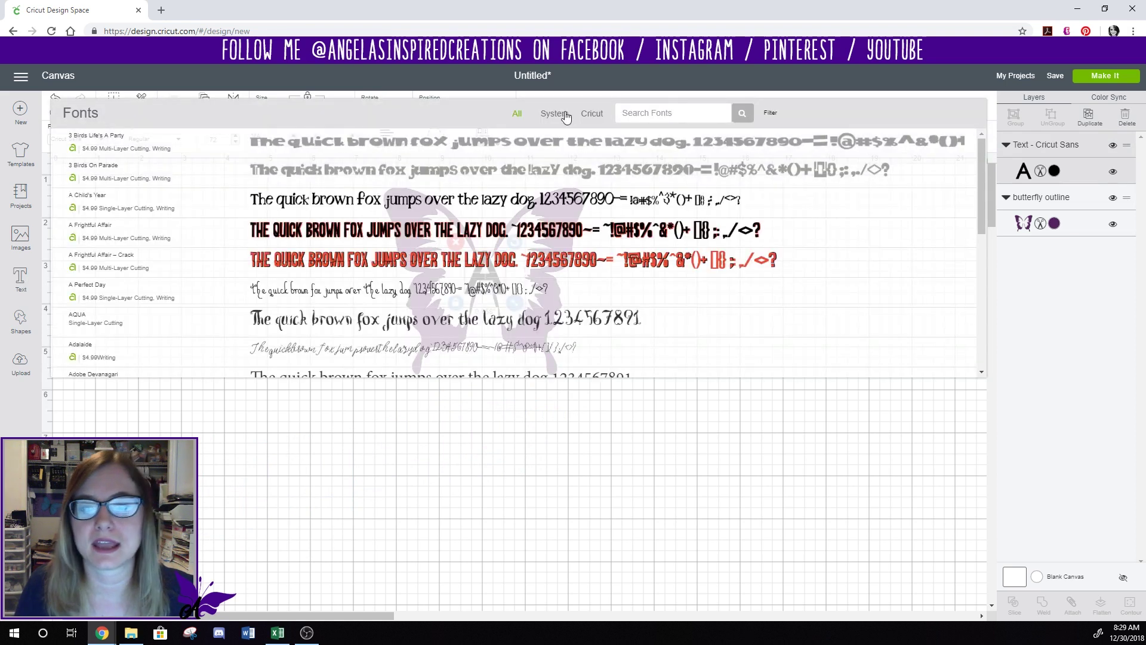
click(635, 114)
text(quins)
click(409, 146)
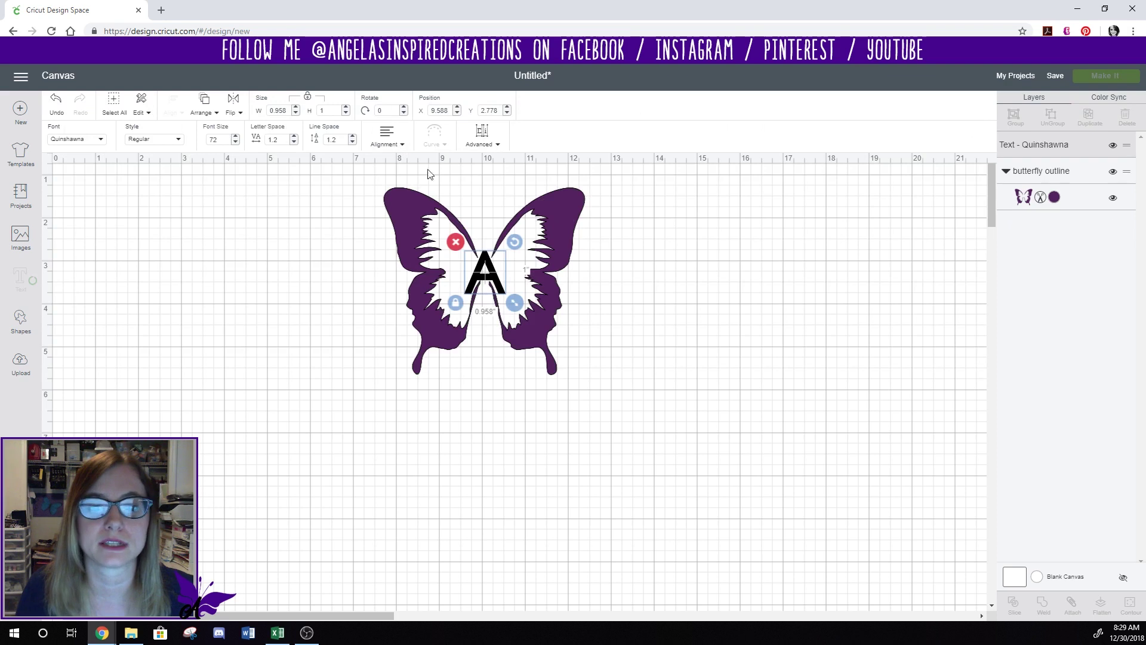
Enlarge the letter A to about the butterfly's height and center it over the wings
drag(504, 292, 648, 435)
drag(584, 337, 477, 298)
mouse_move(563, 239)
mouse_down()
mouse_move(576, 263)
mouse_move(567, 227)
mouse_move(561, 240)
mouse_up()
click(714, 258)
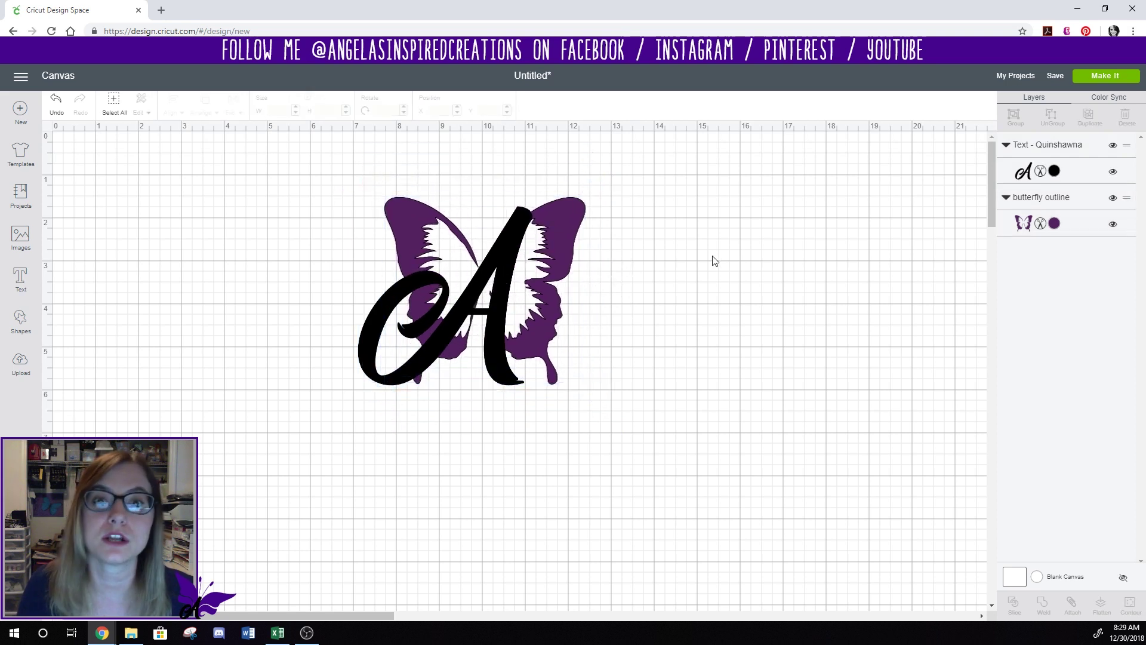
Delete the letter A and select the butterfly
click(504, 296)
key(Delete)
click(558, 296)
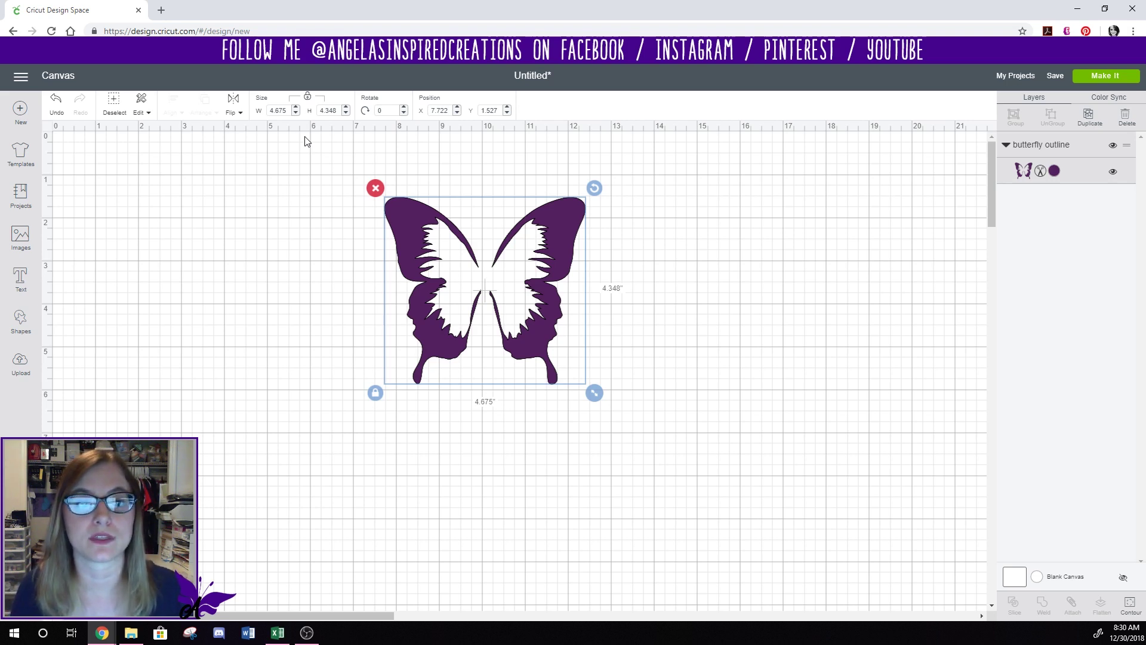
Open Pixabay in a new browser tab and search for "butterfly", limited to vector graphics
click(161, 10)
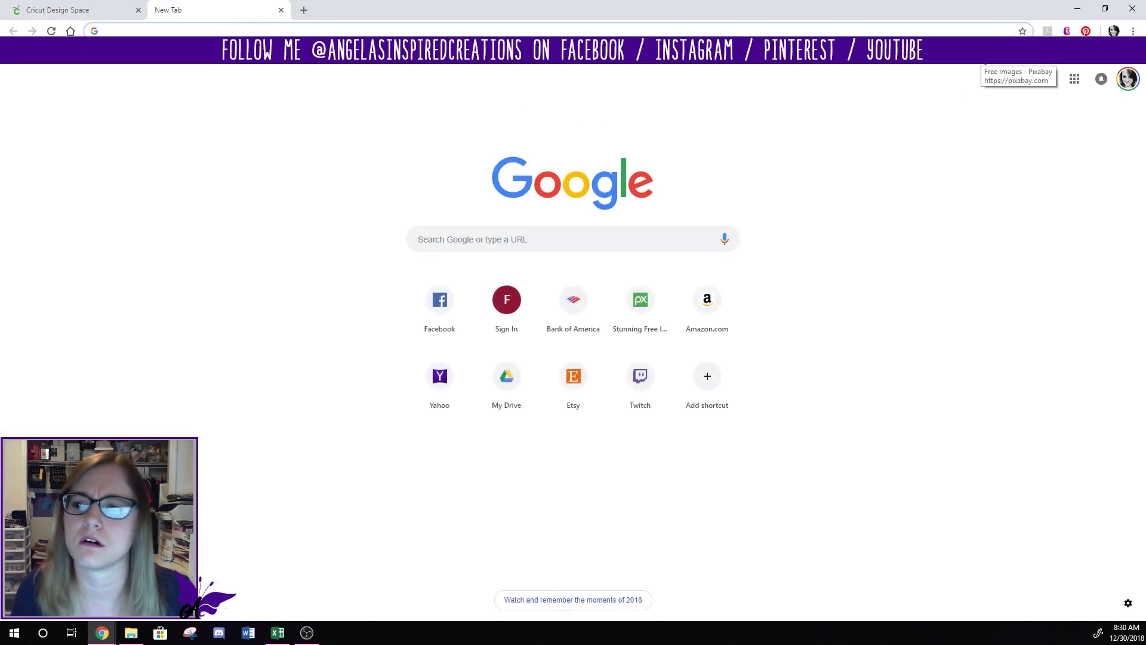
click(988, 53)
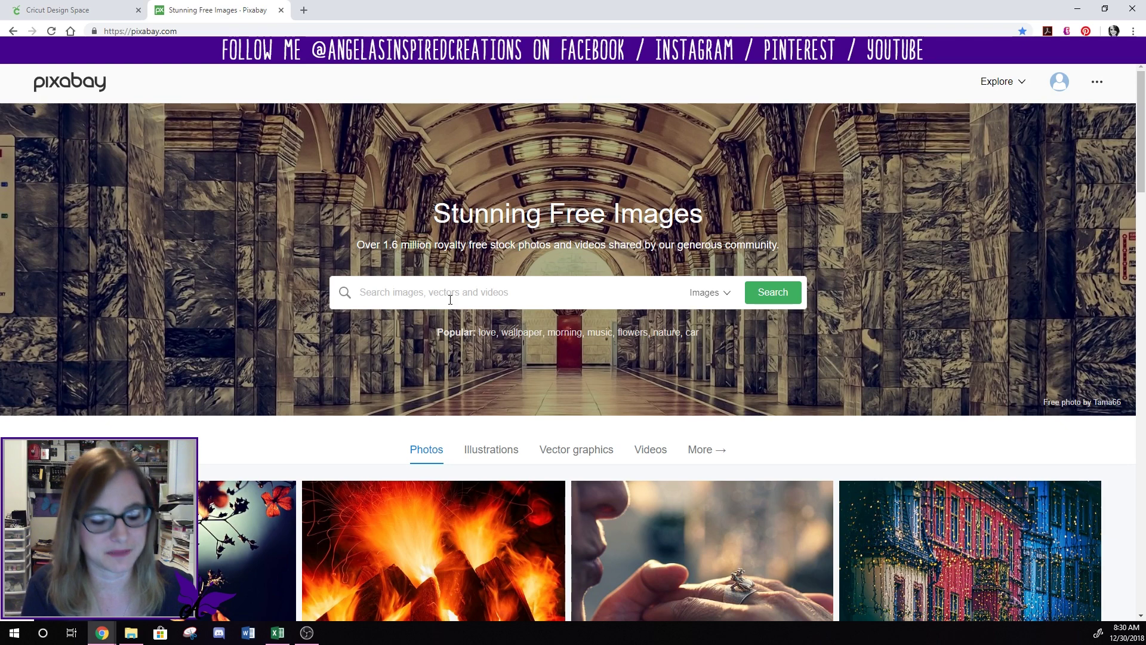
text(butterfly)
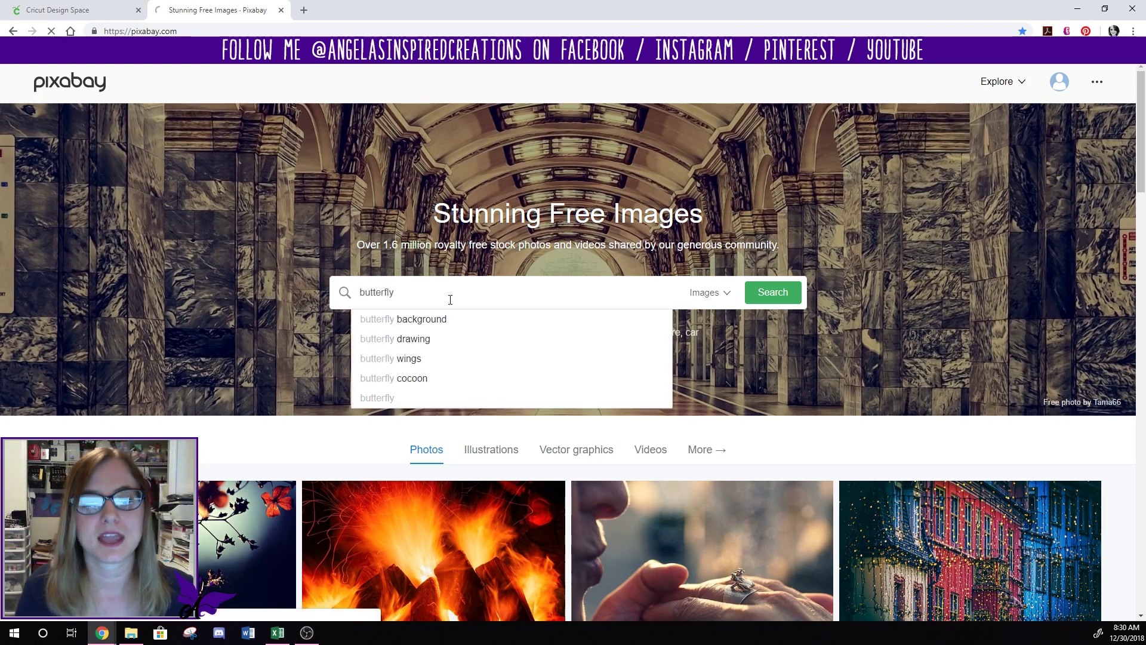
key(Return)
mouse_move(451, 302)
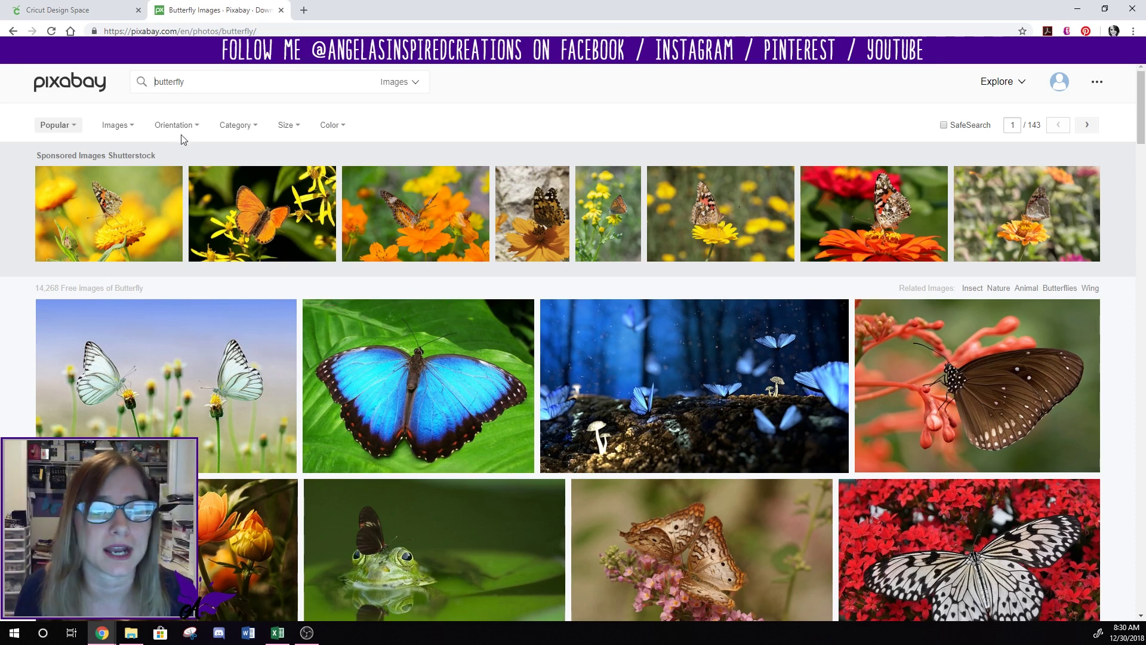
click(127, 127)
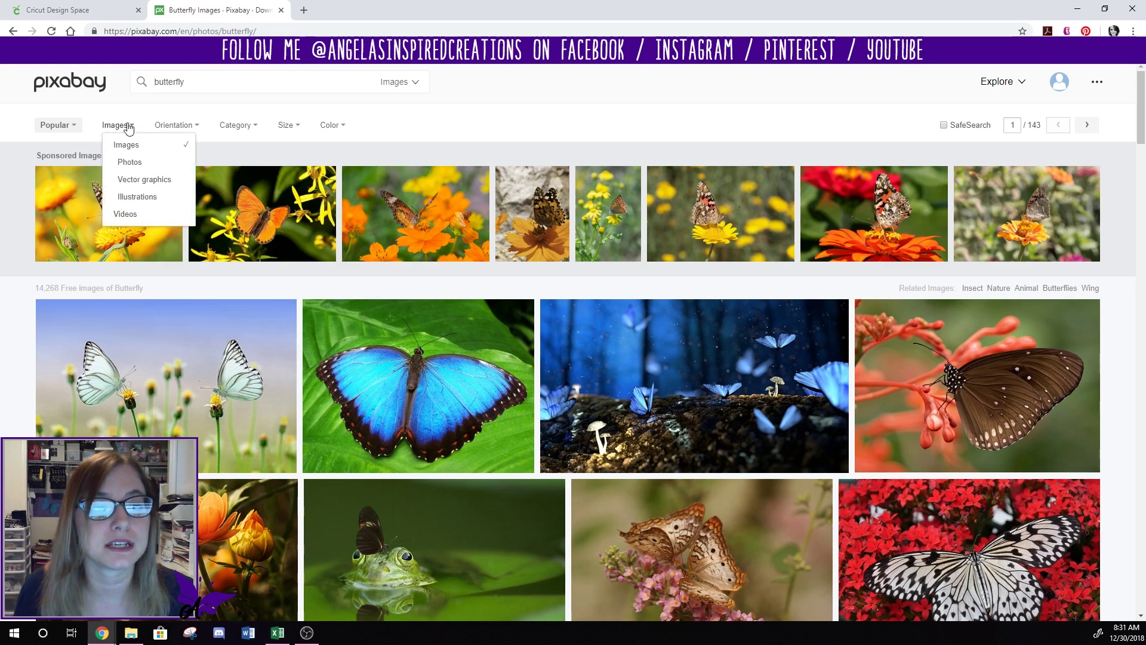
click(141, 180)
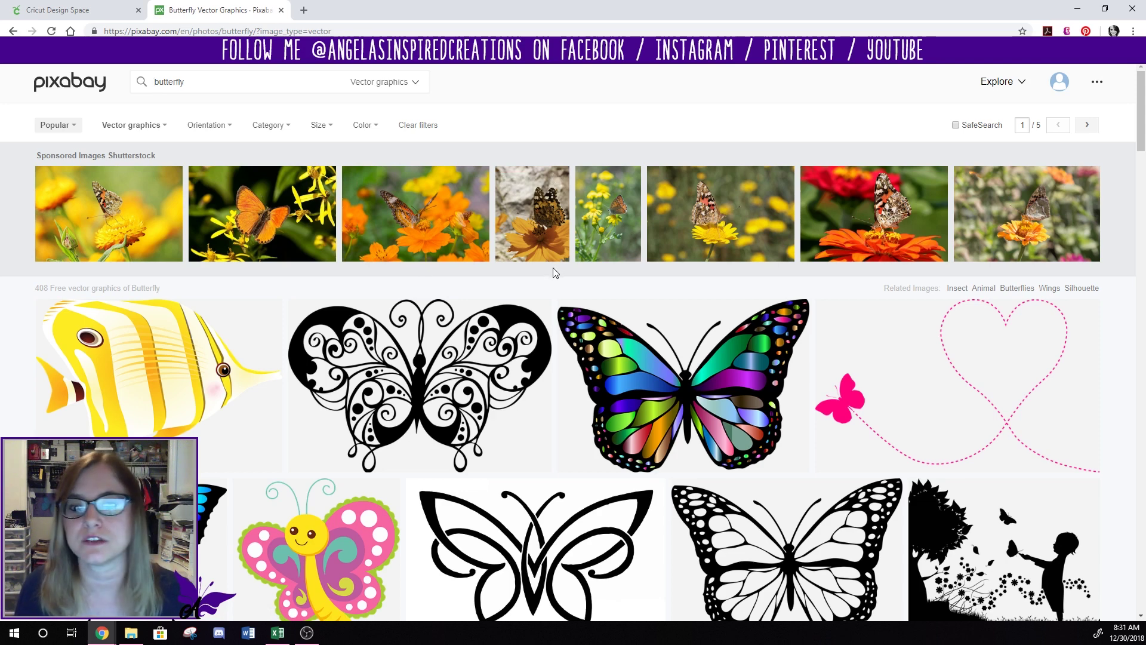
Browse the butterfly vector graphics and open the image with the blue, pink and orange butterflies
scroll(553, 268, down, 3)
scroll(553, 273, down, 2)
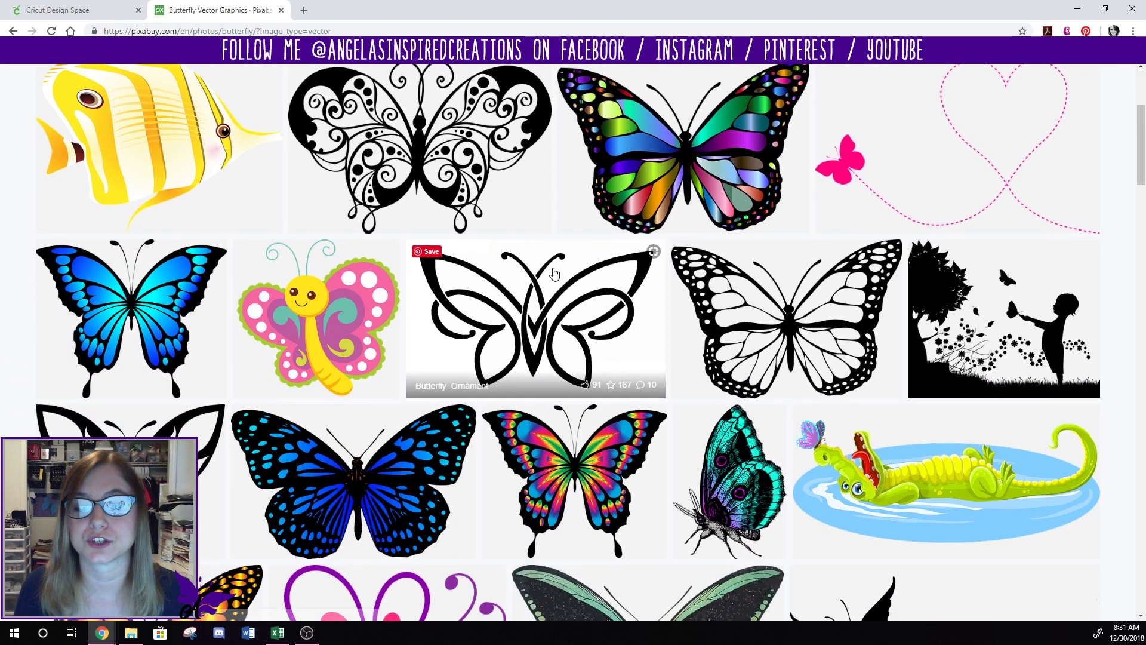
scroll(591, 249, up, 2)
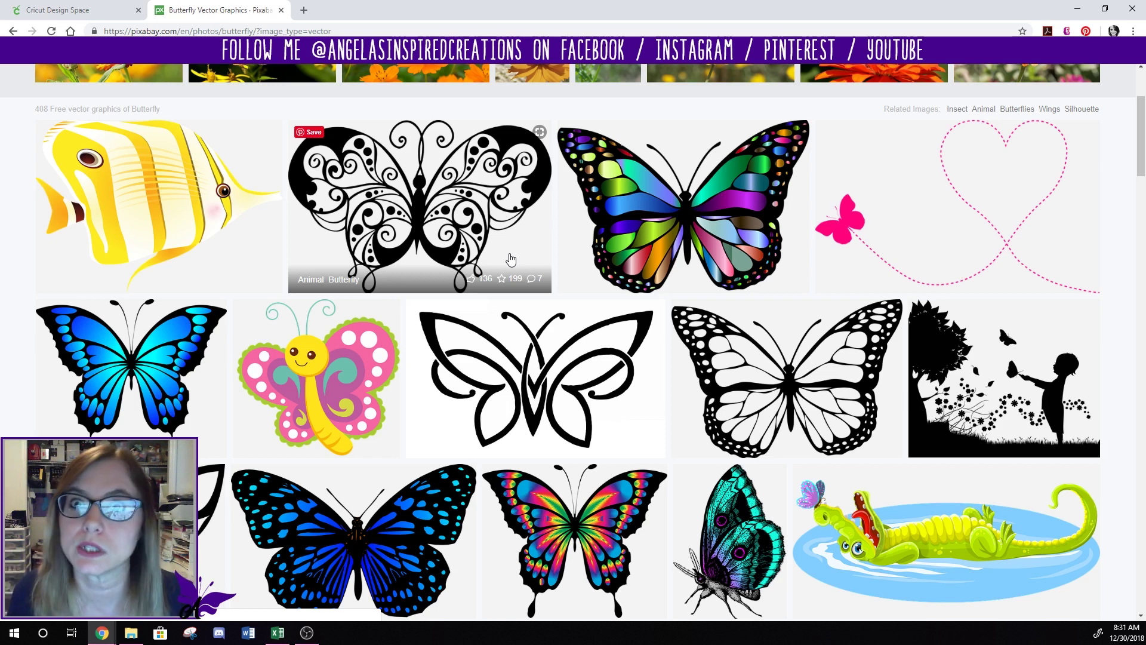
scroll(614, 268, down, 3)
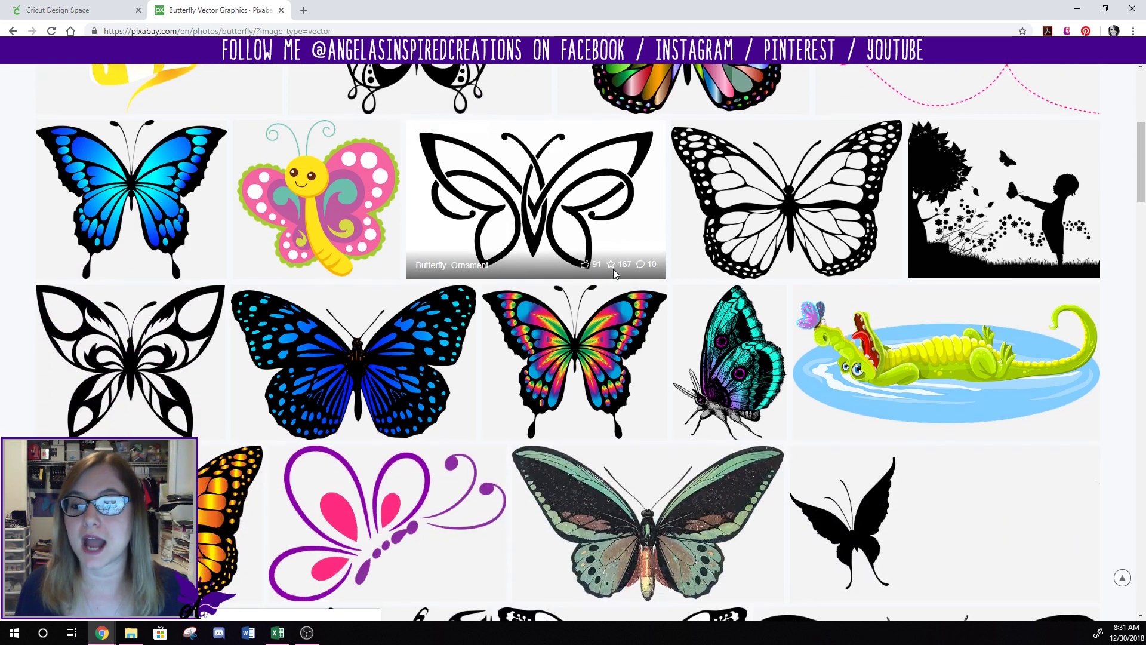
scroll(659, 274, down, 1)
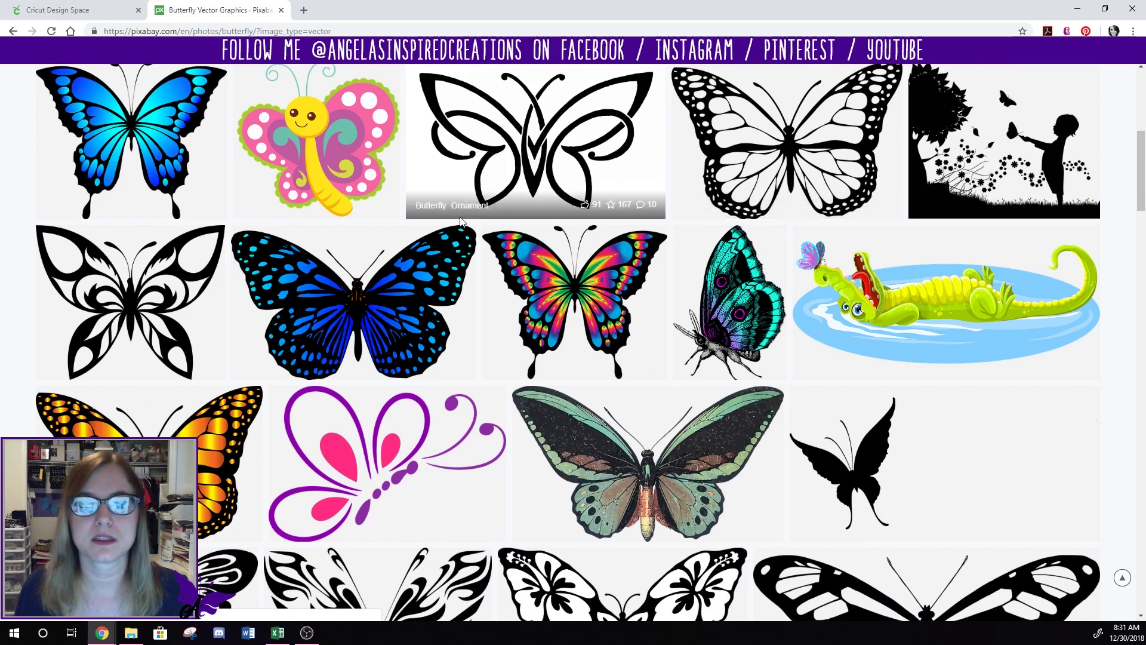
scroll(461, 225, down, 1)
scroll(478, 227, down, 6)
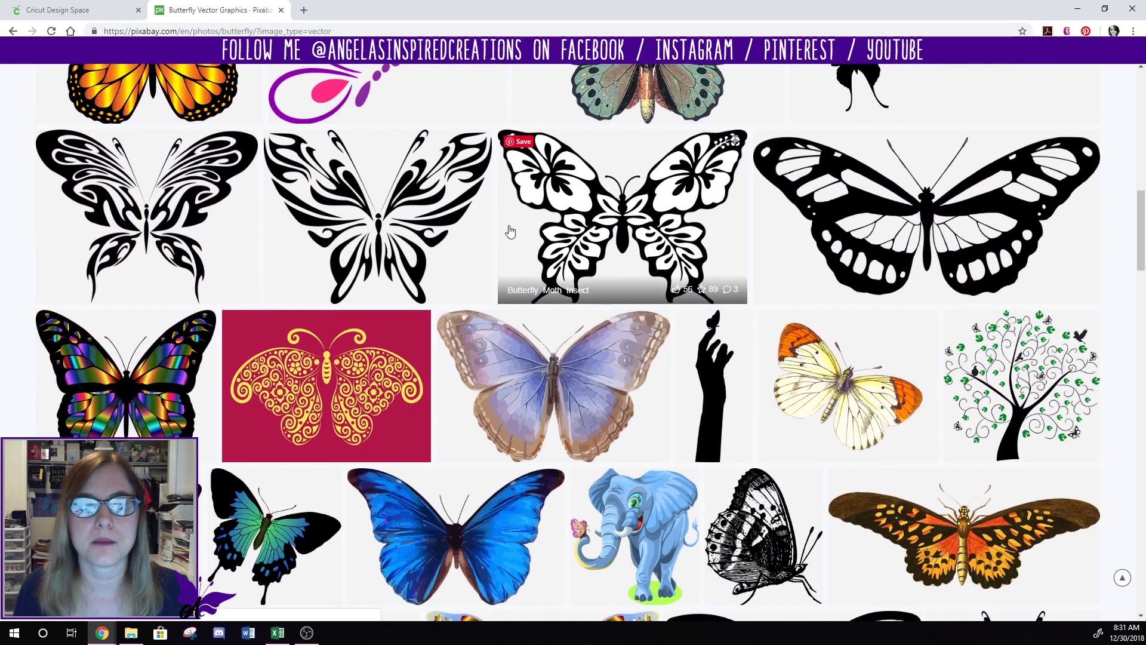
scroll(510, 231, down, 4)
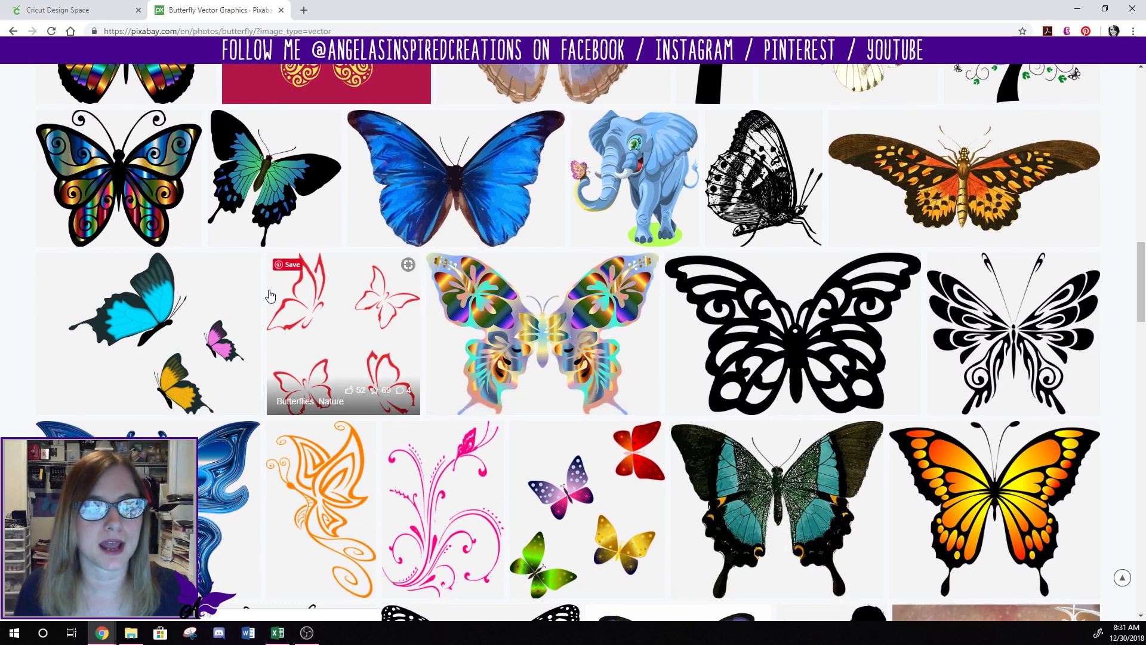
click(165, 334)
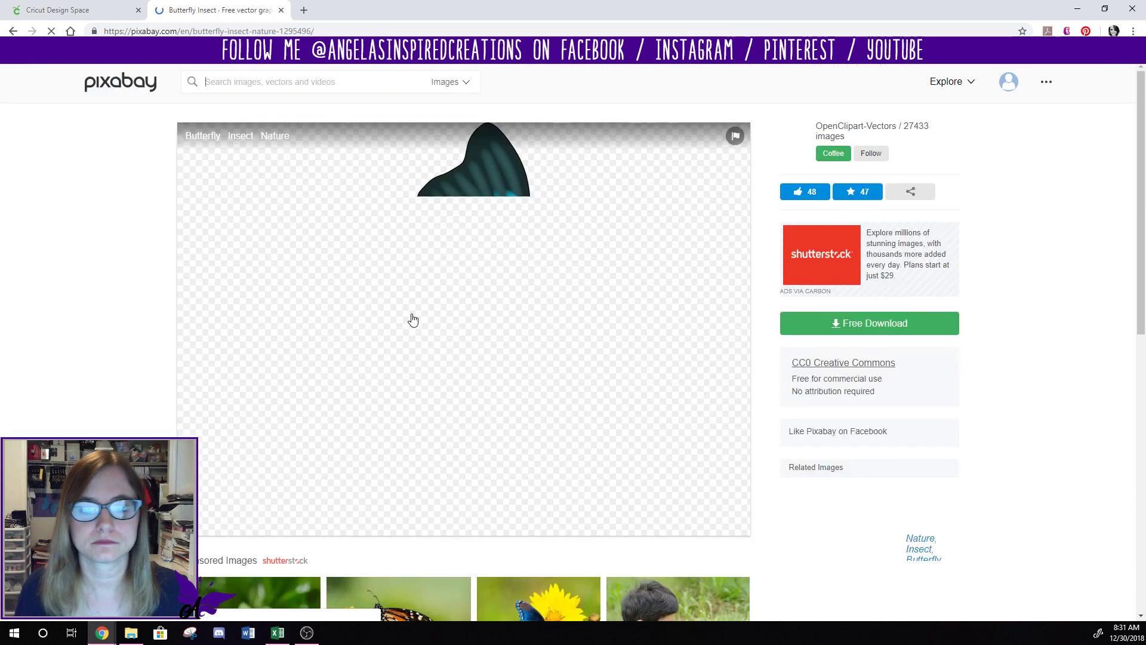
Download the three-butterfly image as an SVG vector graphic and switch back to Cricut Design Space
click(884, 331)
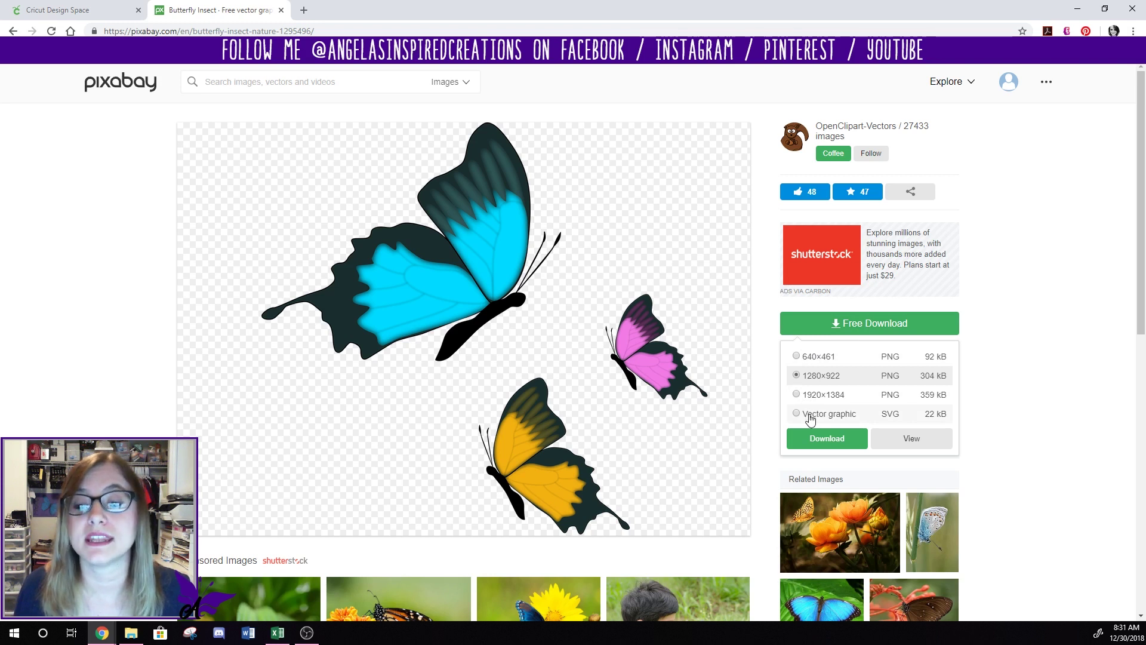
click(810, 419)
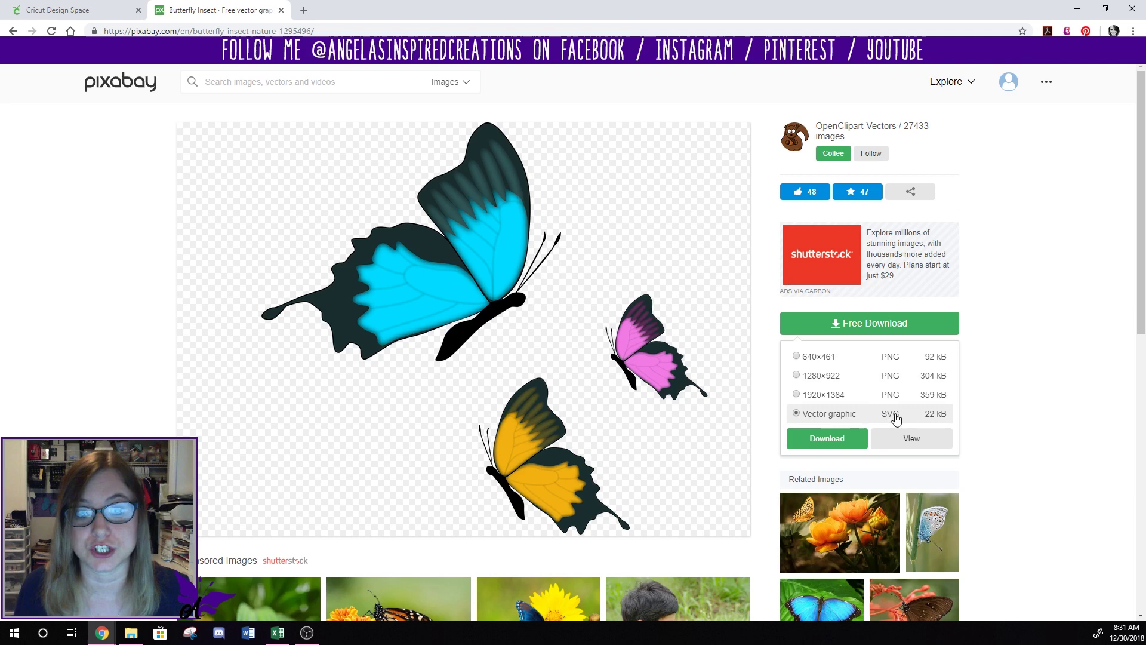
click(829, 439)
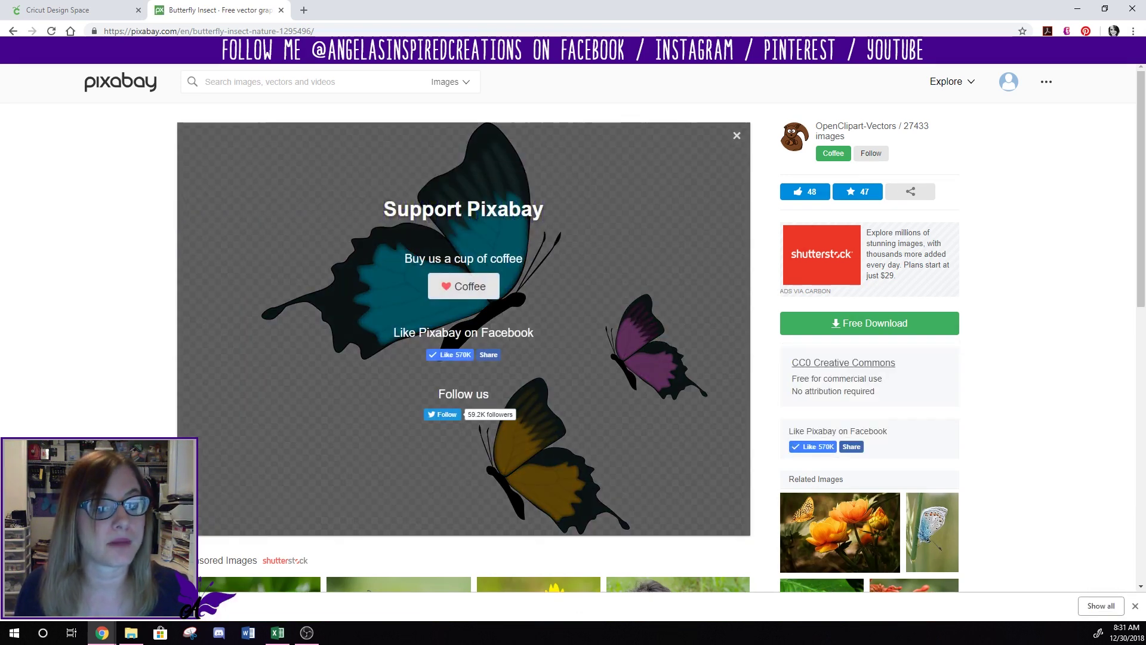
click(90, 10)
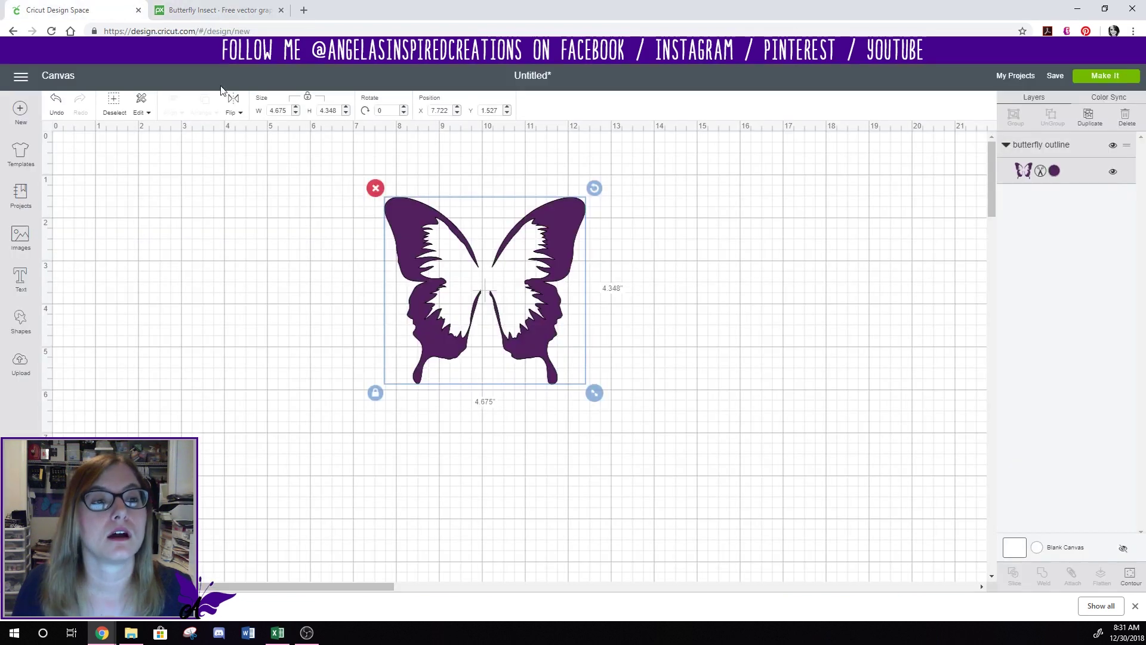
Upload the SVG file butterfly-1295496 from the Downloads folder as a new image
click(20, 363)
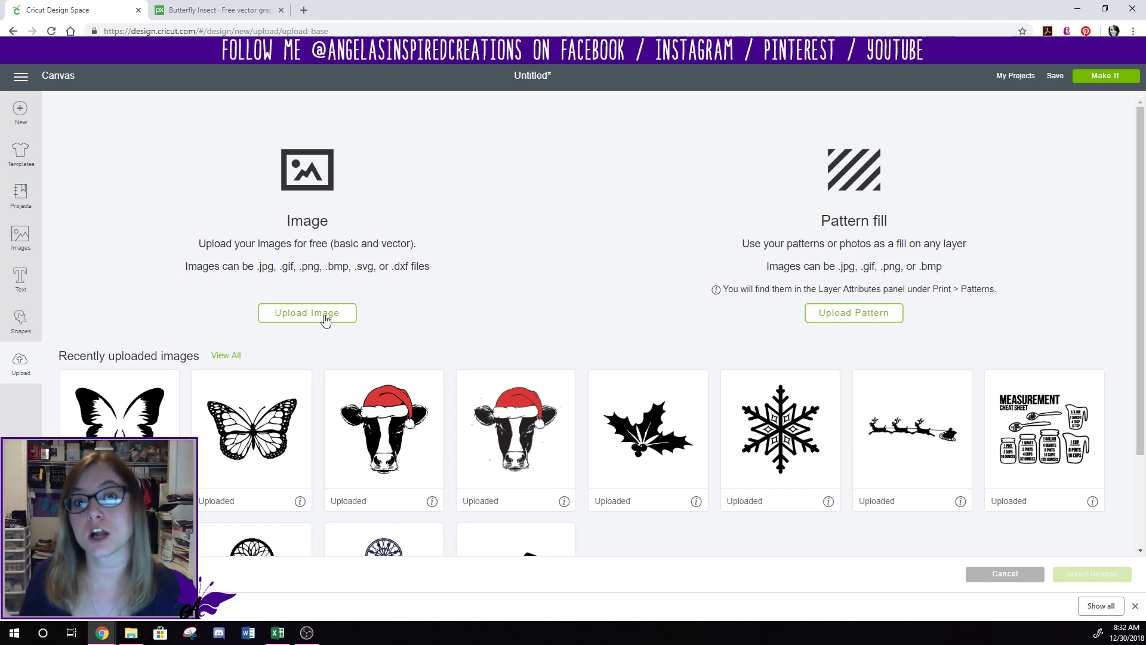
click(325, 320)
click(563, 334)
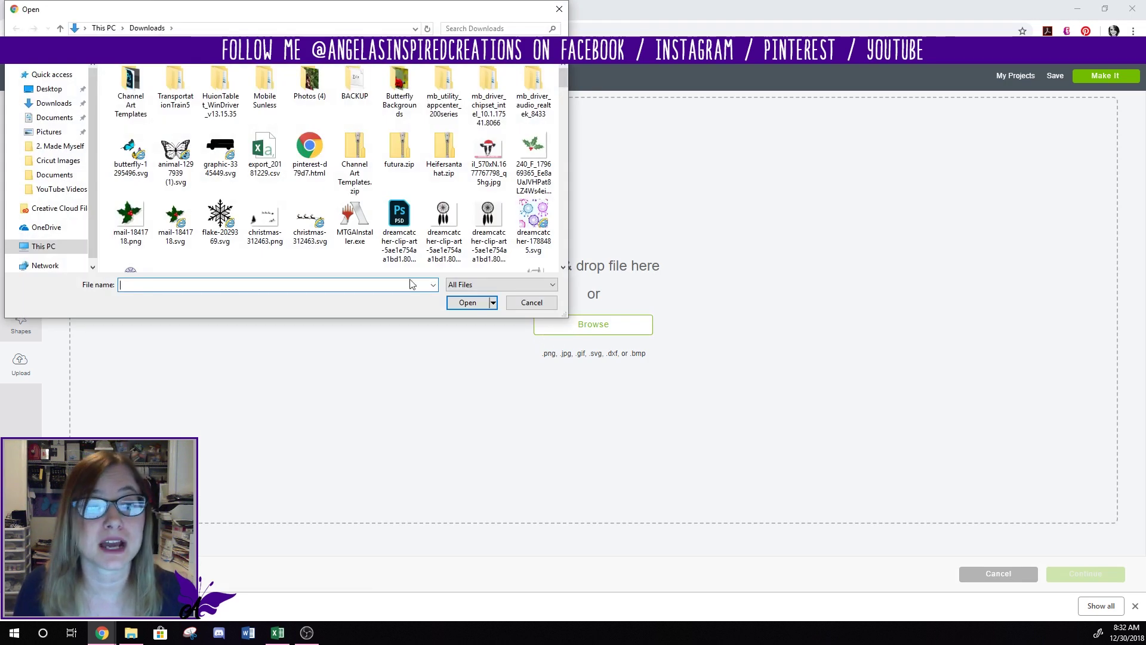
double_click(132, 156)
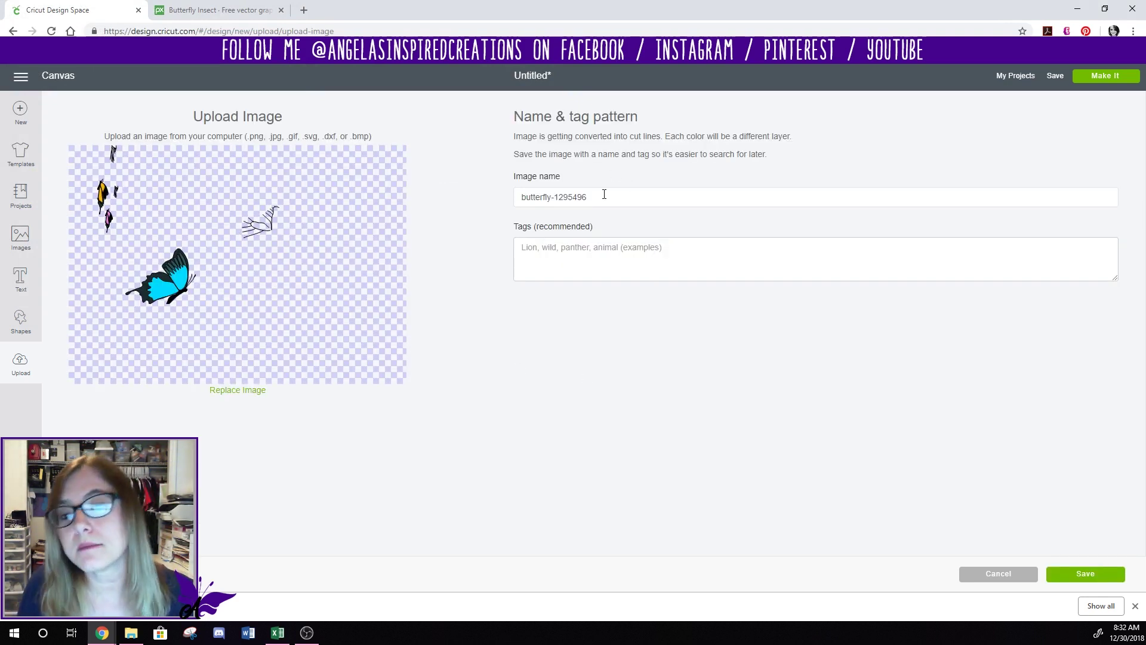
Name the uploaded image "threebutterflies", save it, and insert it on the canvas
drag(604, 194, 442, 199)
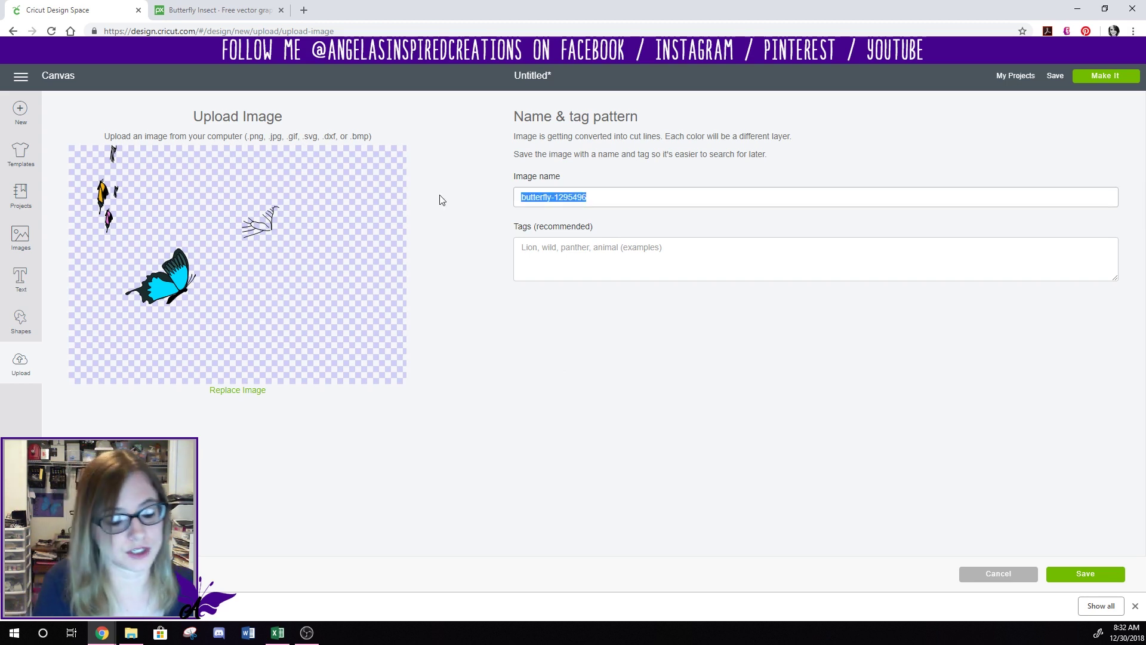
text(threeb)
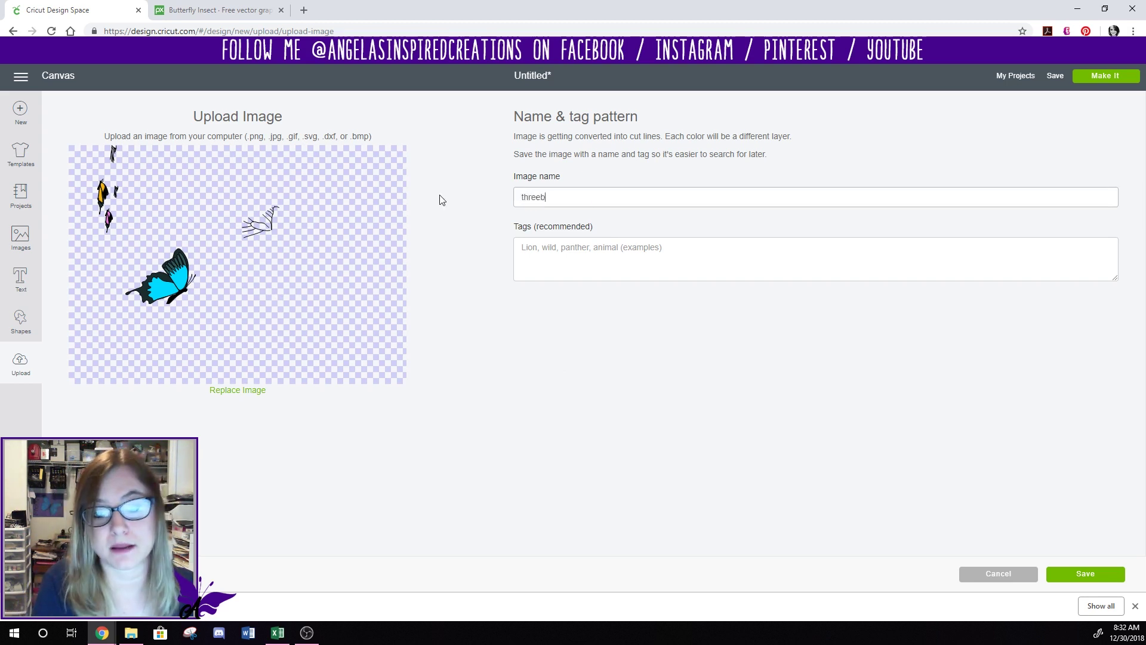
text(utterflies)
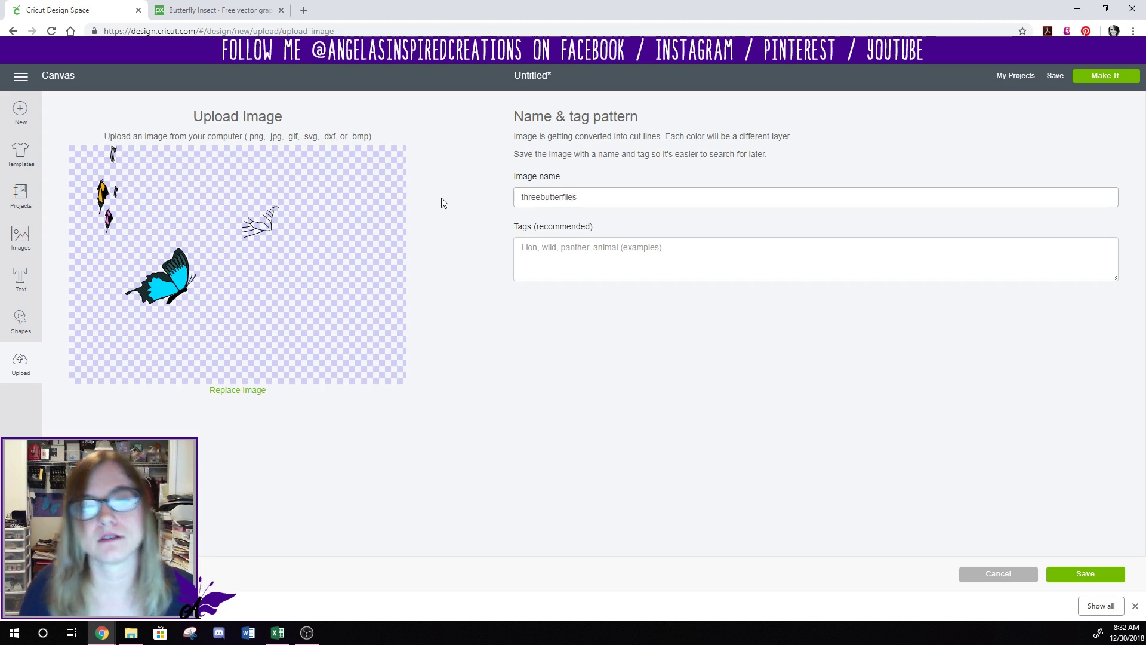
click(1087, 575)
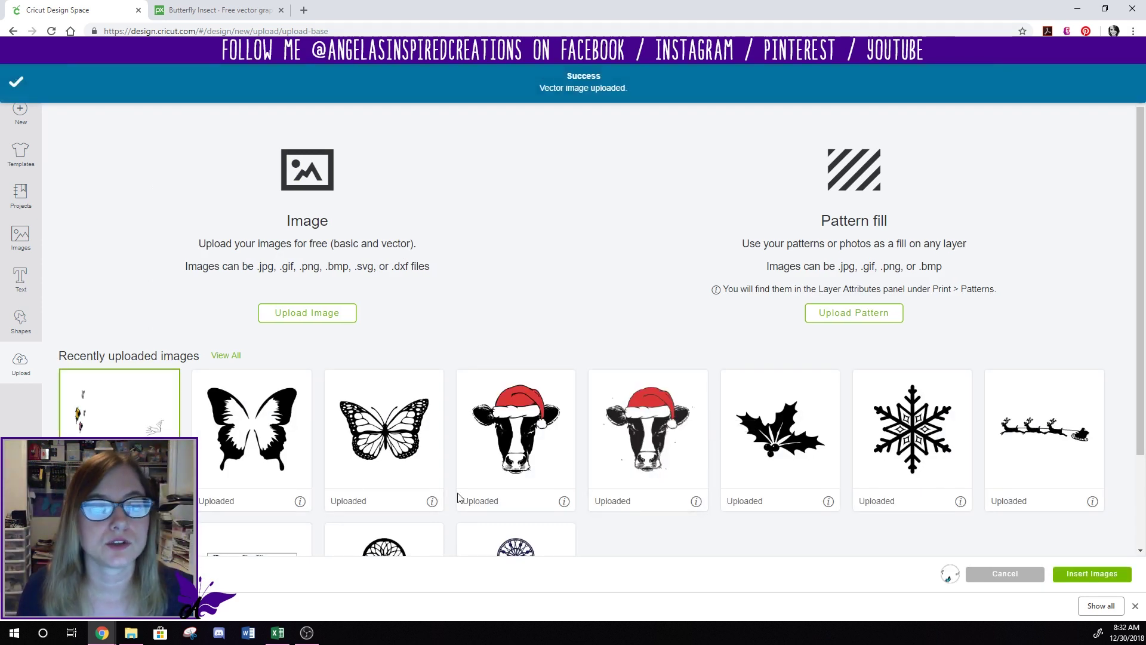
click(1079, 575)
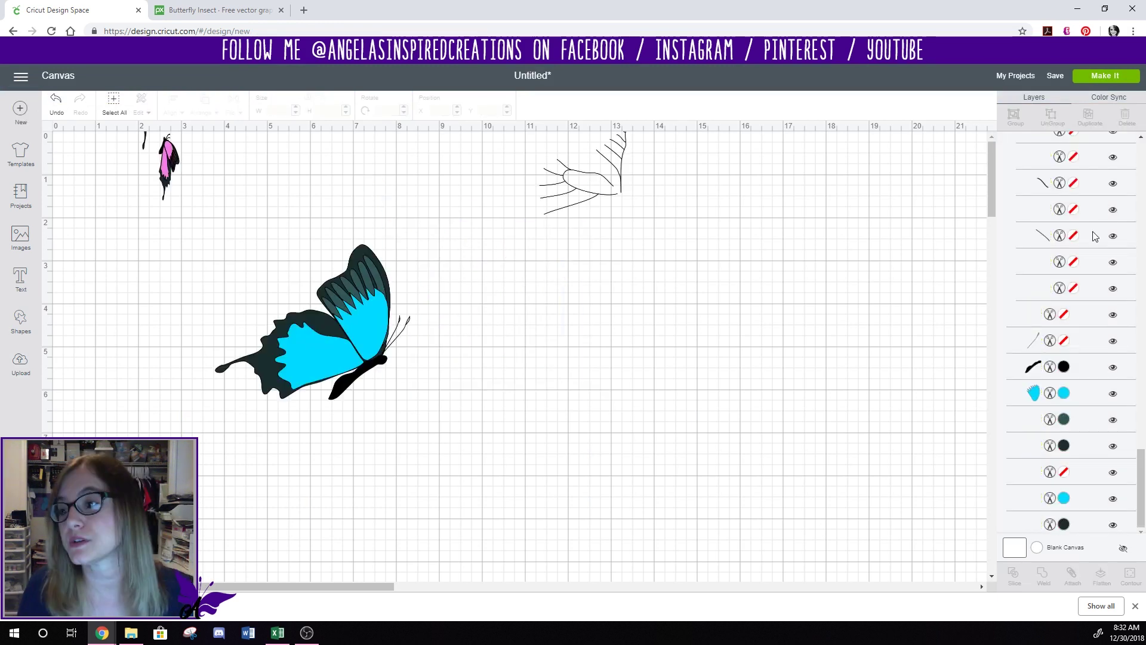
Select the whole threebutterflies group and move it fully onto the canvas at position X 0, Y 0
scroll(1073, 370, up, 5)
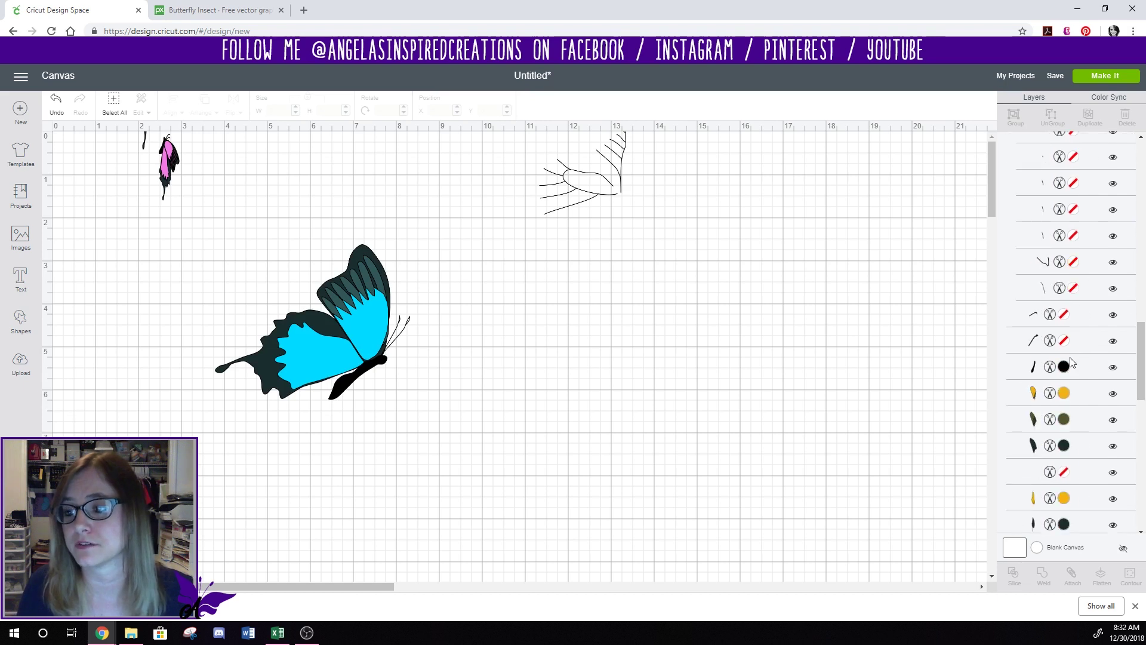
scroll(1071, 362, up, 10)
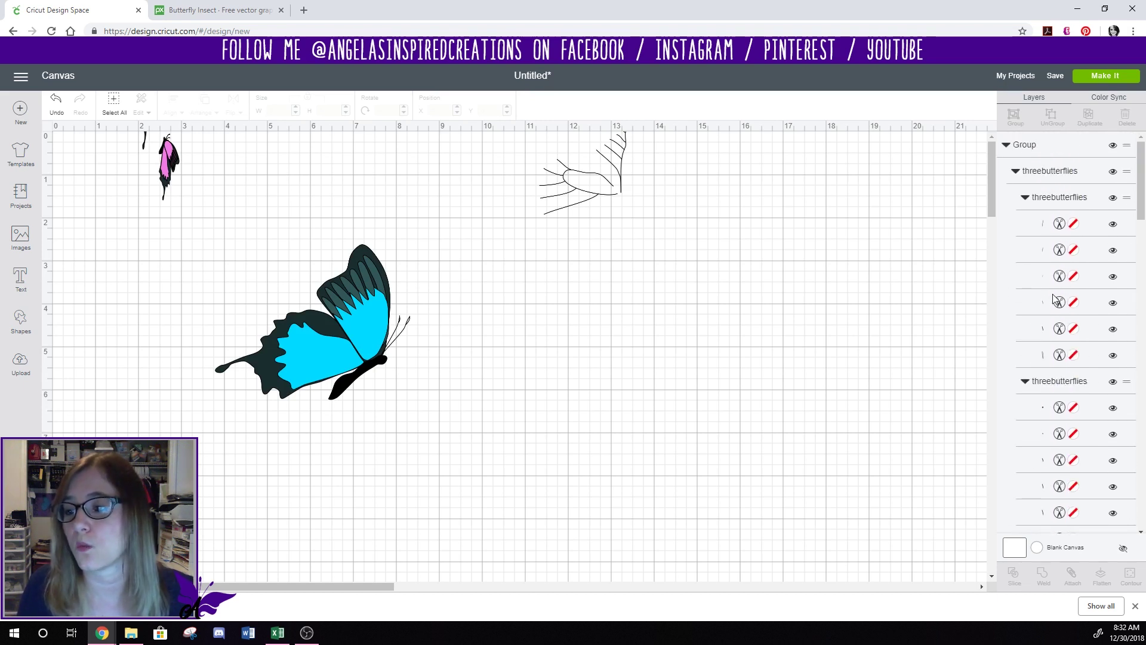
click(1067, 202)
drag(360, 331, 348, 344)
drag(358, 492, 525, 503)
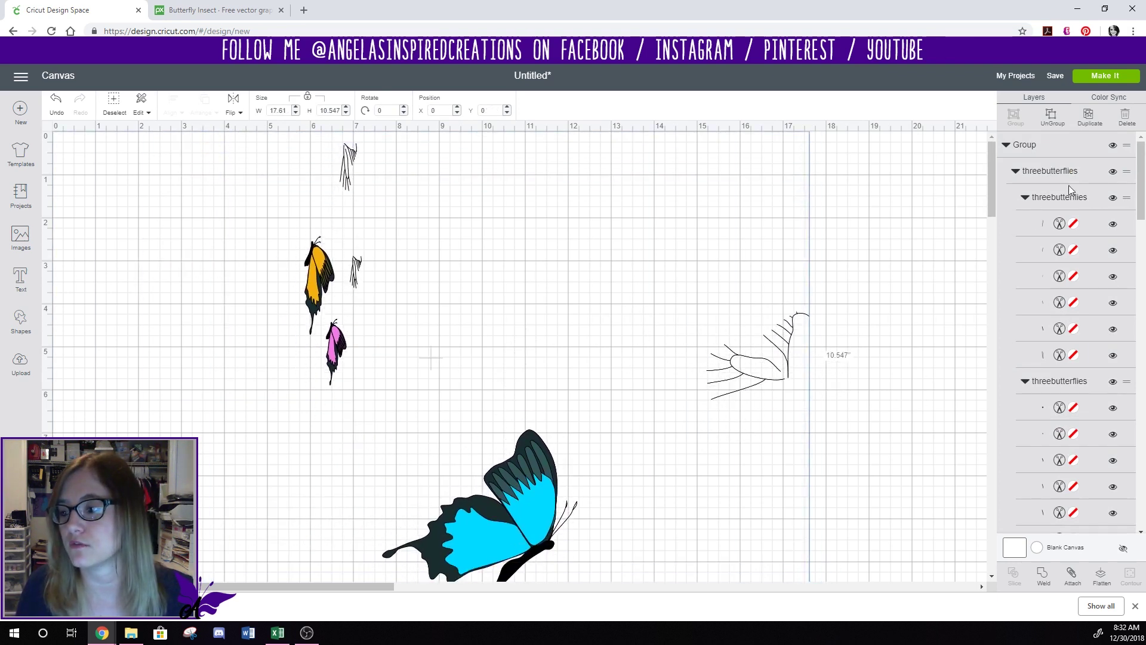
Find the layer group of the orange butterfly with its stray vein lines and delete it
scroll(1074, 292, down, 10)
scroll(1077, 294, down, 3)
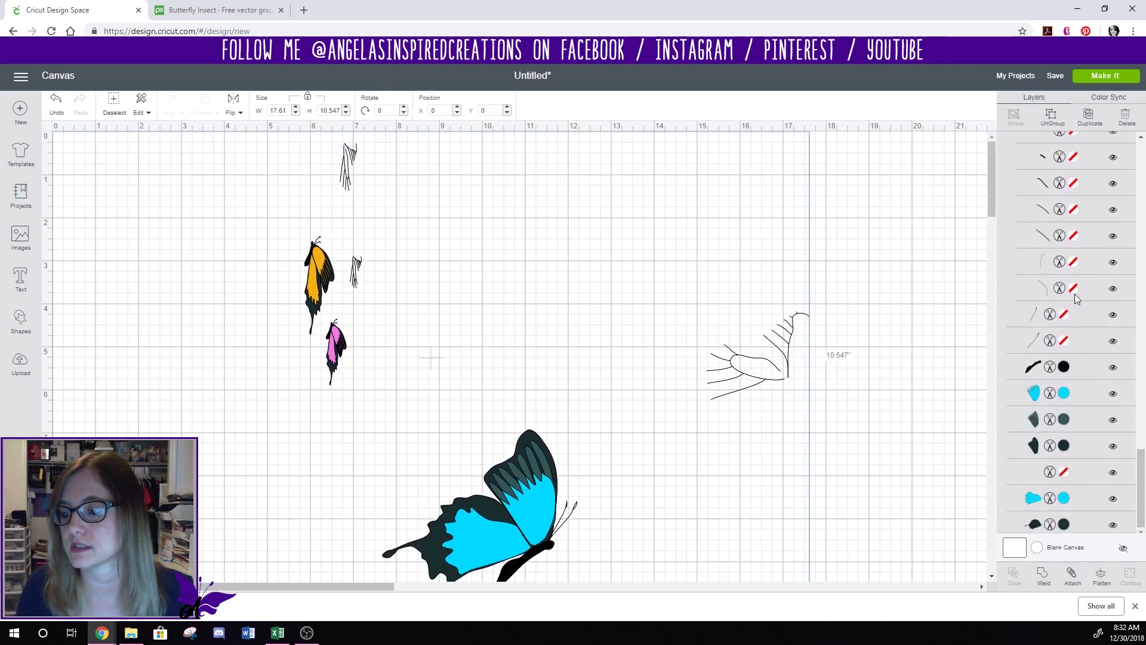
scroll(1075, 334, up, 4)
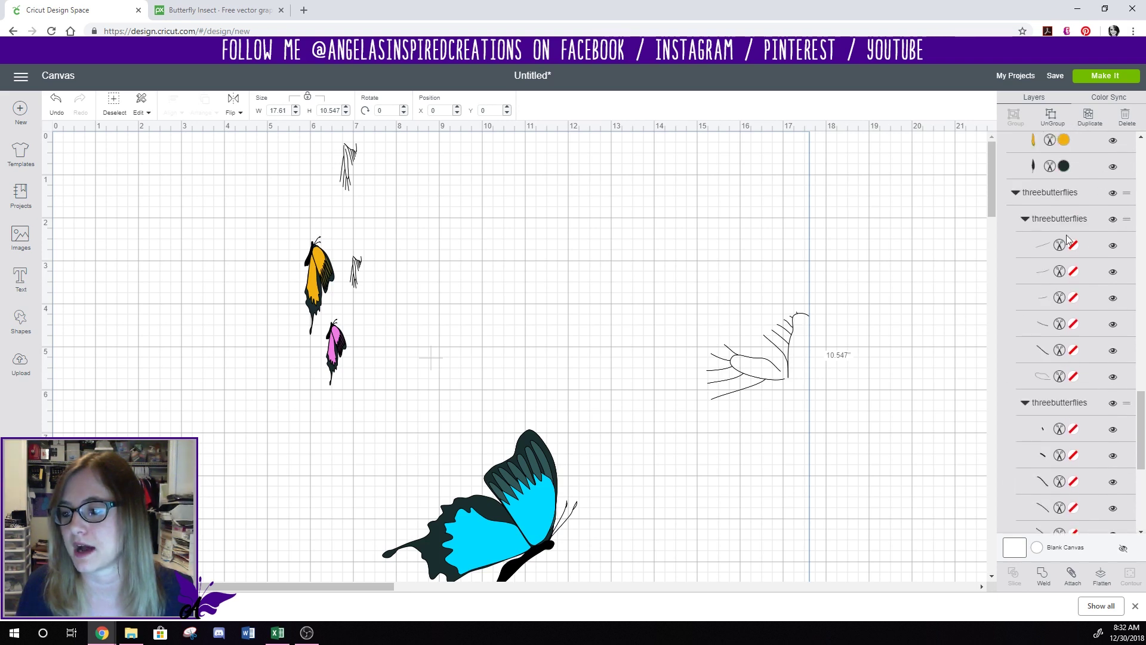
click(1066, 202)
scroll(1075, 324, up, 5)
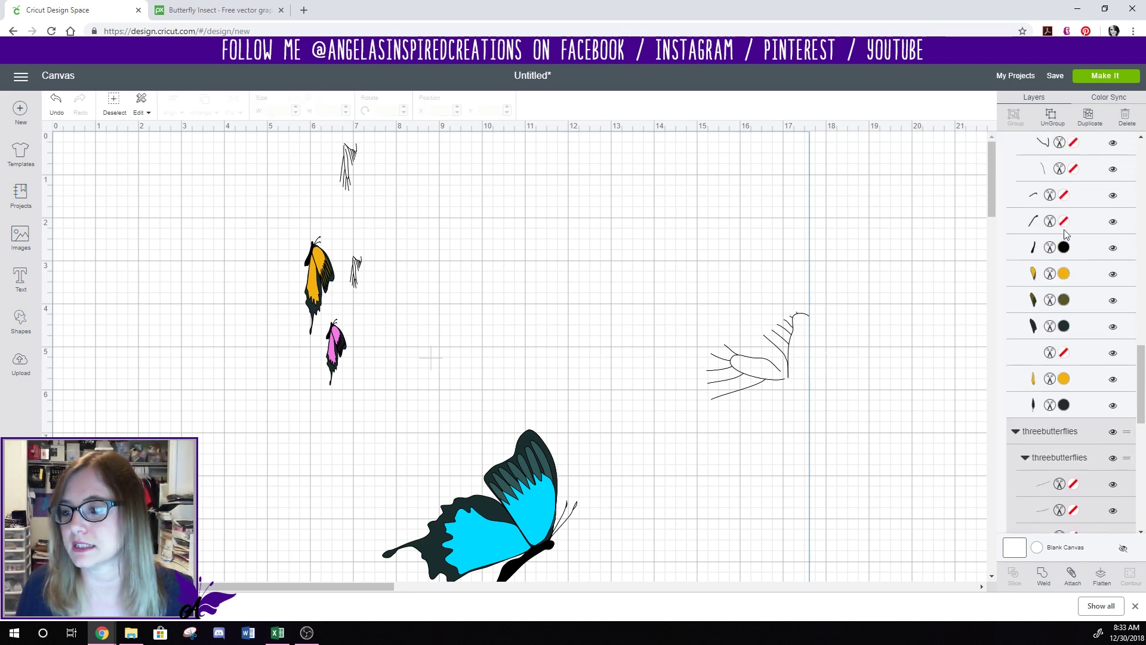
scroll(1063, 281, down, 3)
click(1061, 258)
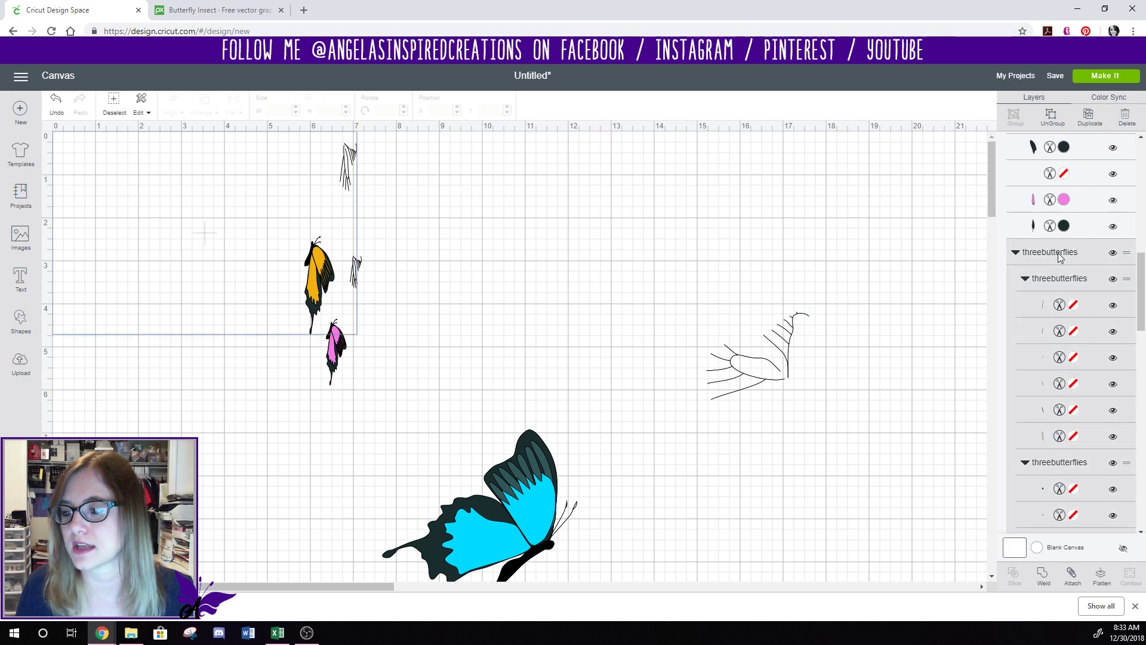
click(1126, 118)
Delete the group containing the pink butterfly and its stray vein lines
scroll(1069, 231, up, 5)
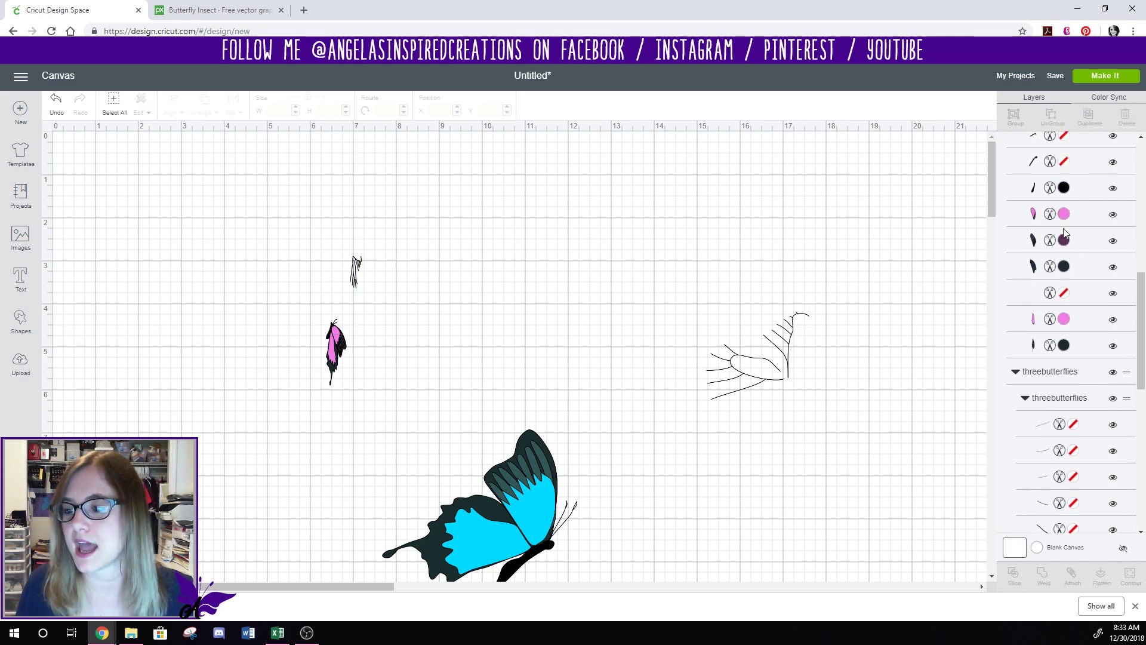
scroll(1055, 215, up, 5)
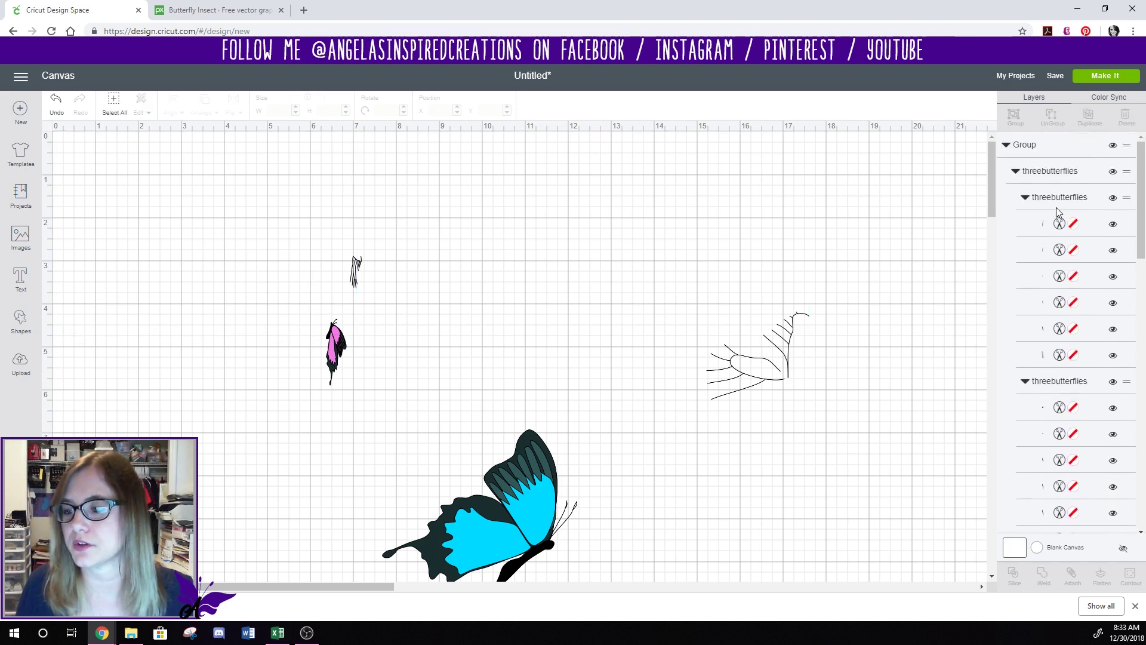
click(1086, 146)
key(Delete)
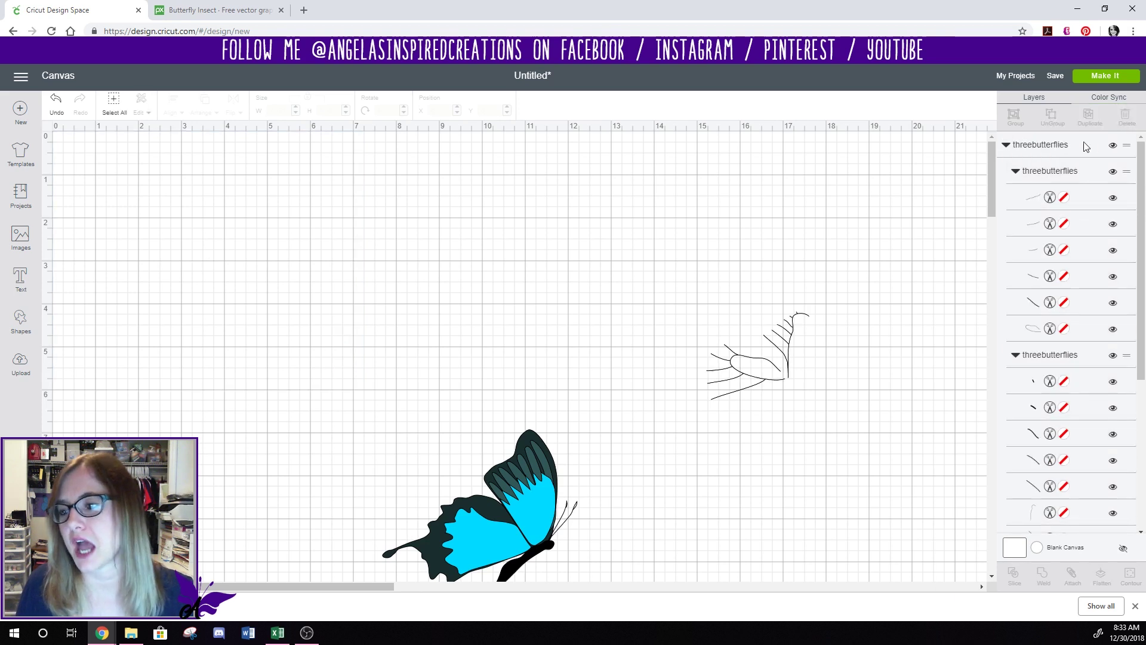
Delete the two subgroups of stray vein lines beside the blue butterfly
scroll(842, 296, down, 3)
click(1074, 172)
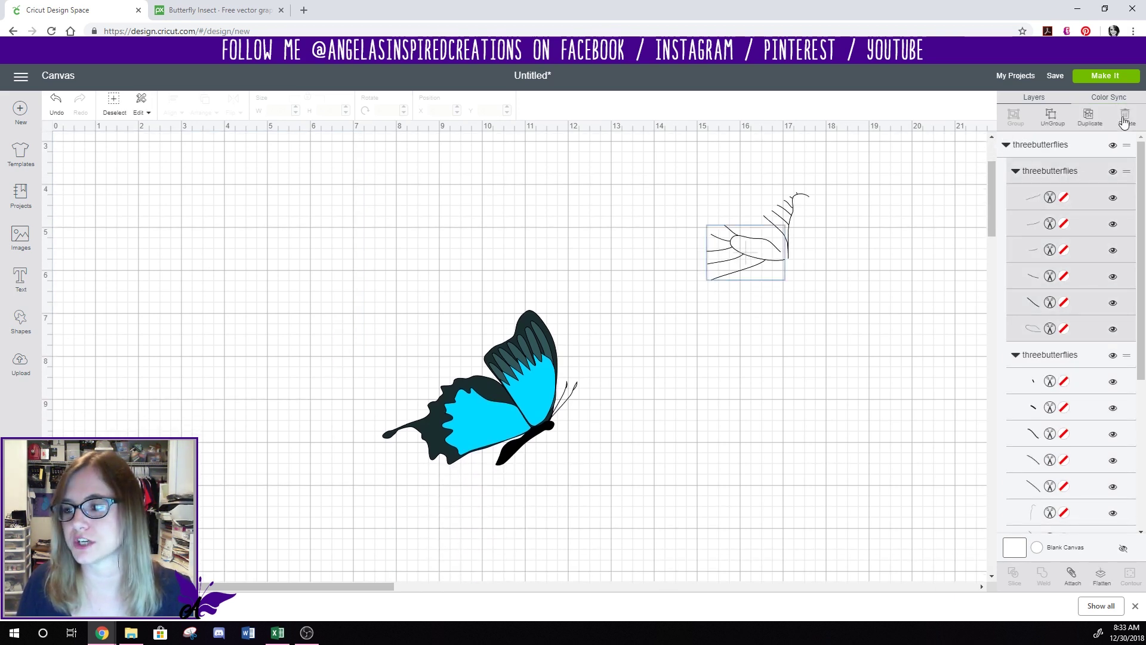
click(1126, 117)
click(1071, 175)
click(1126, 117)
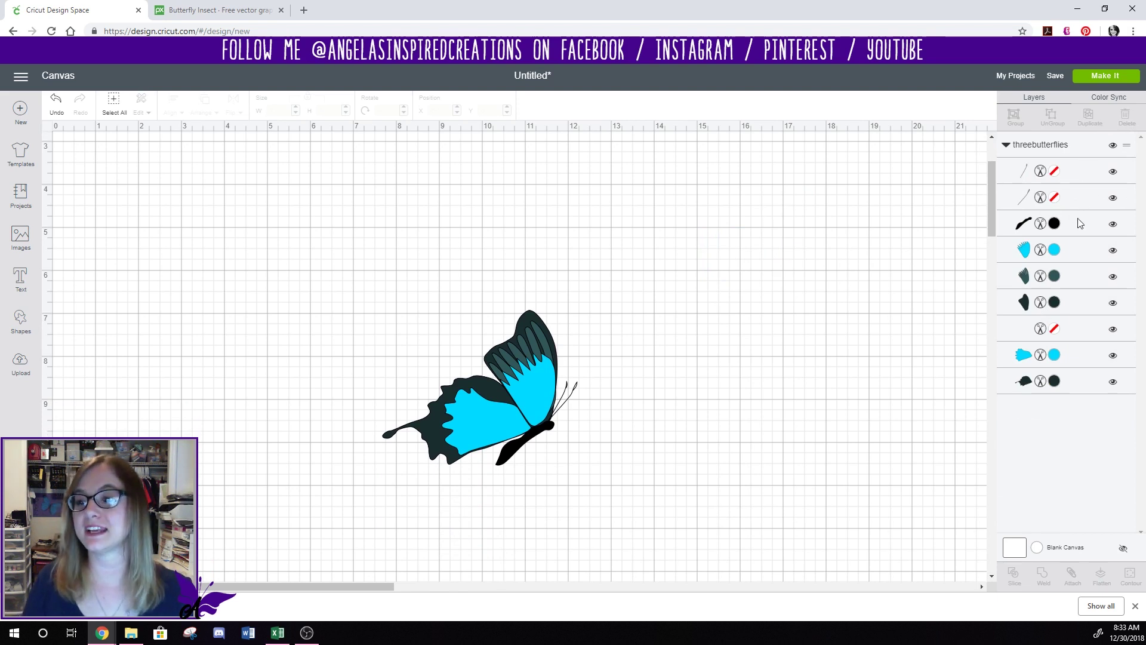
Examine the blue butterfly's wing and body layers by selecting them one by one, and clear the selection
click(1069, 382)
click(1077, 357)
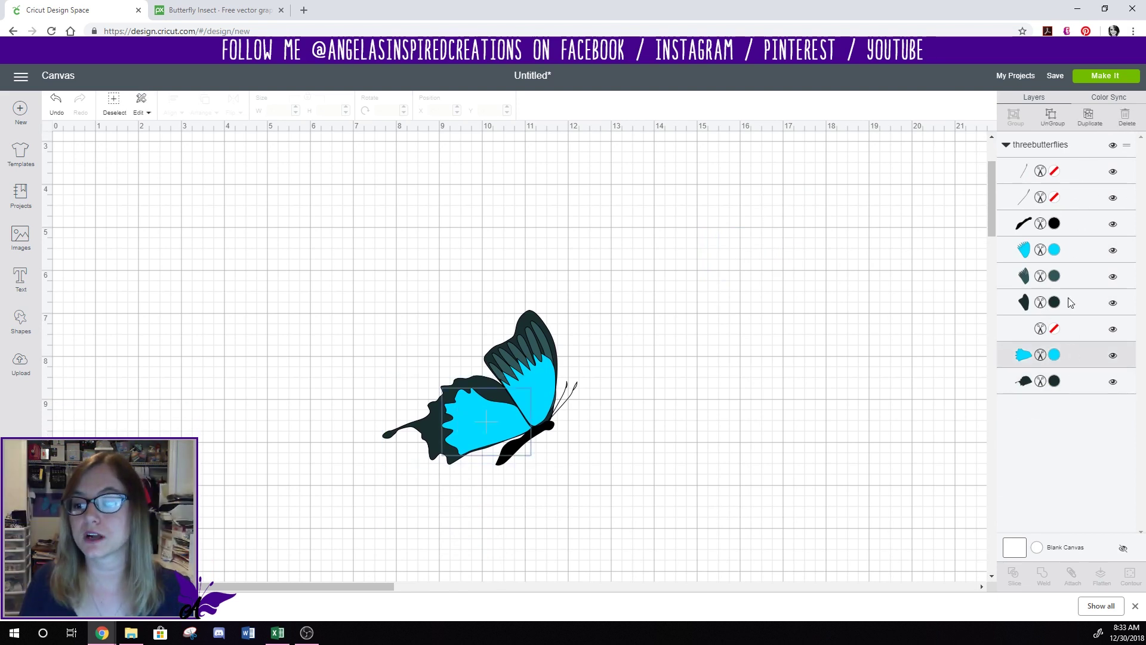
click(1072, 277)
click(1077, 226)
click(610, 269)
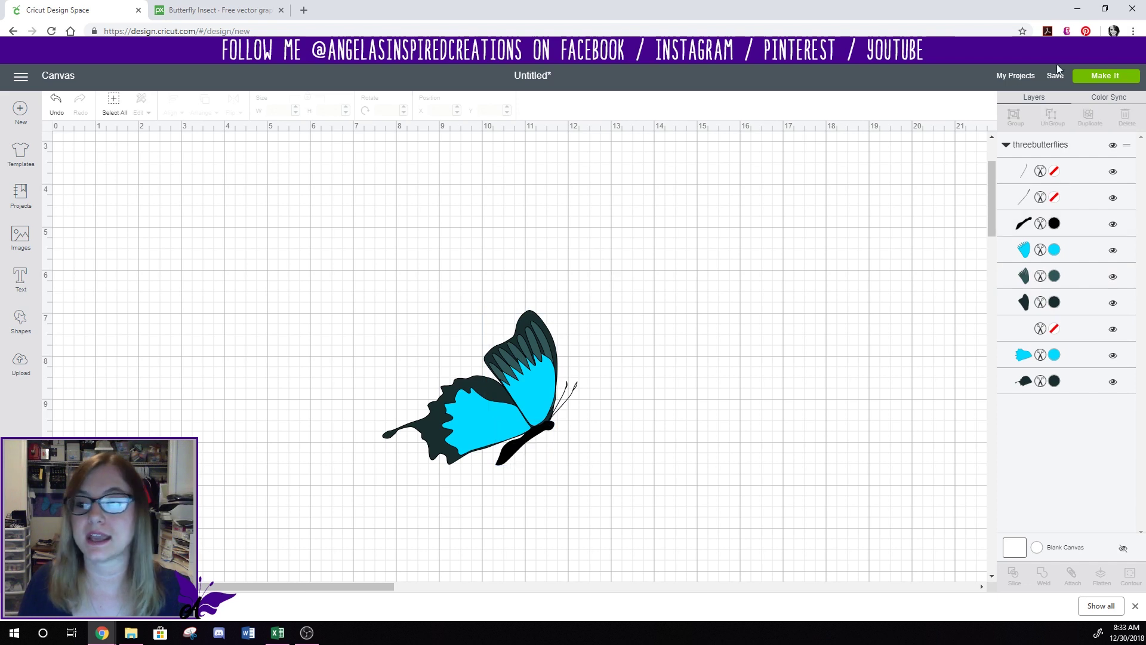
Try to prepare the blue butterfly's cutting mats, and cancel back to the canvas
click(1103, 75)
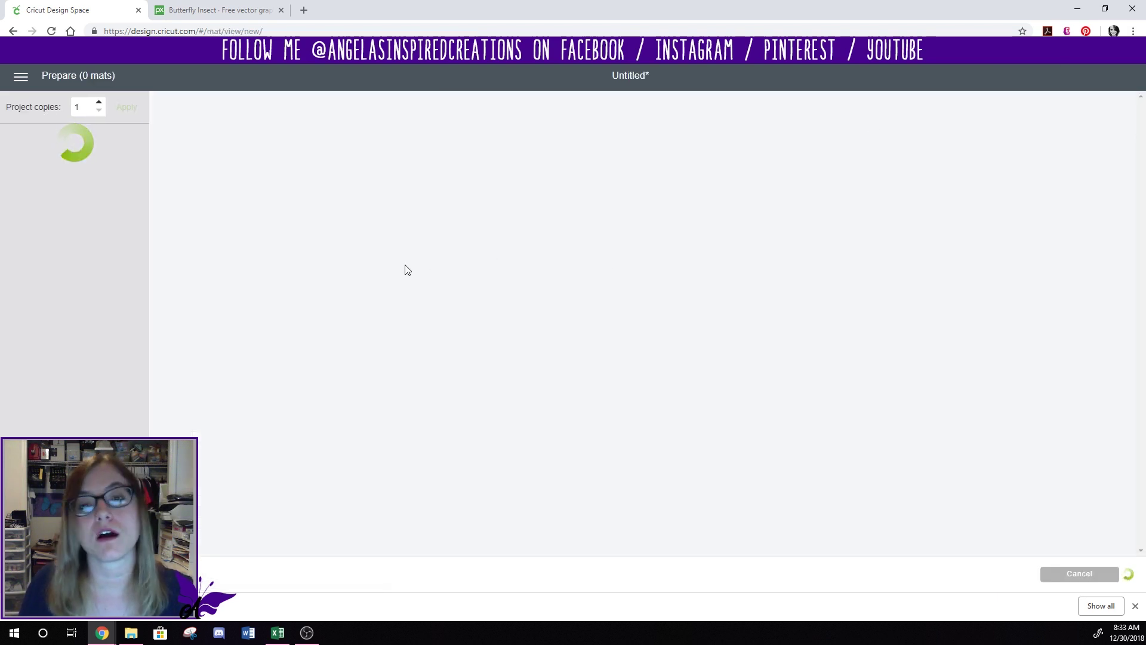
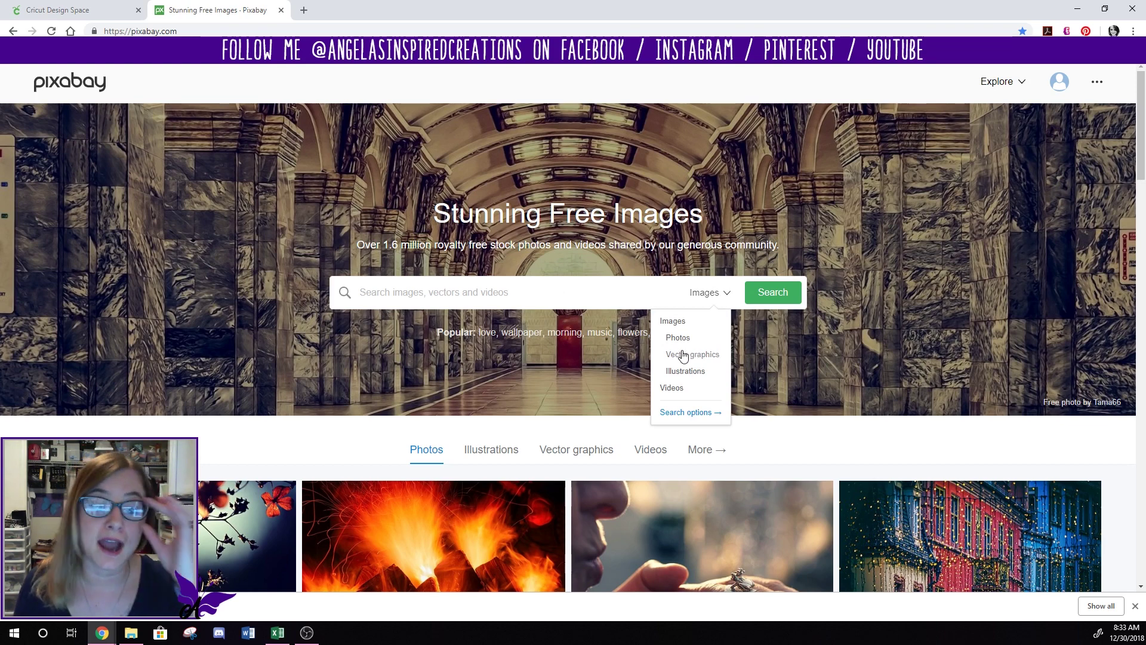
click(554, 324)
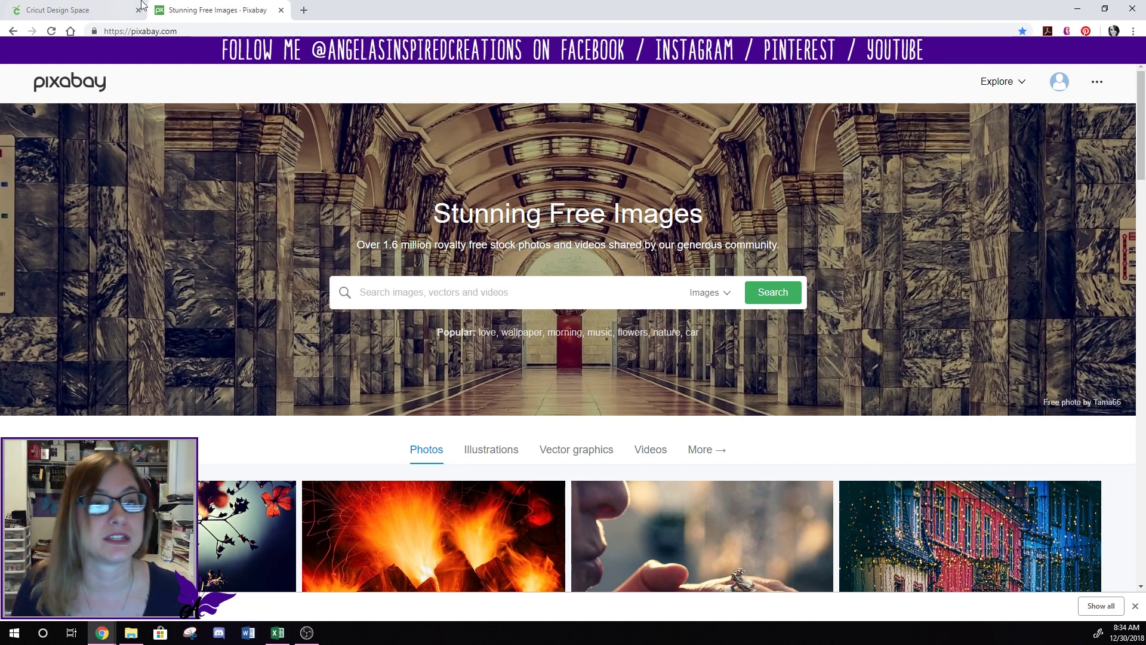
click(90, 10)
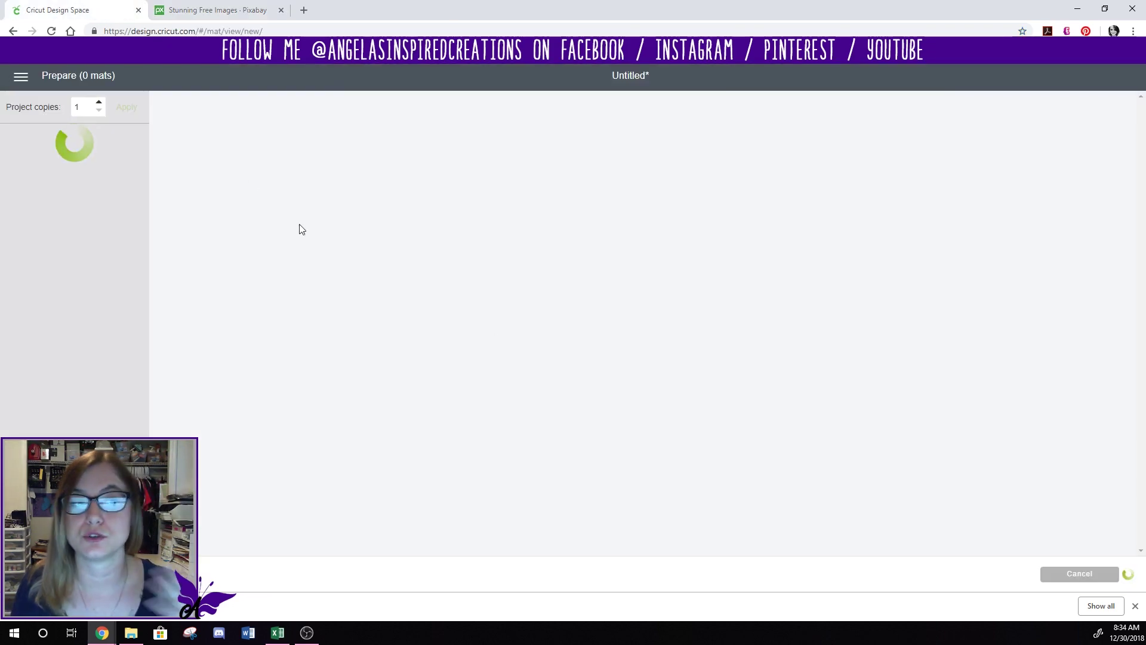
click(1089, 575)
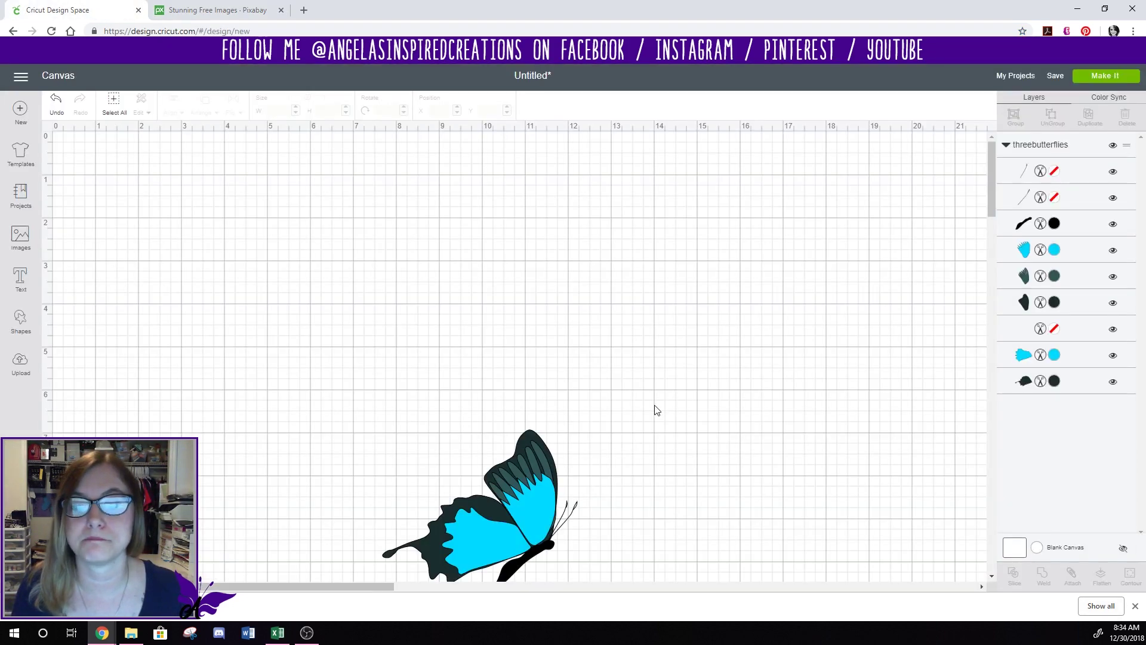